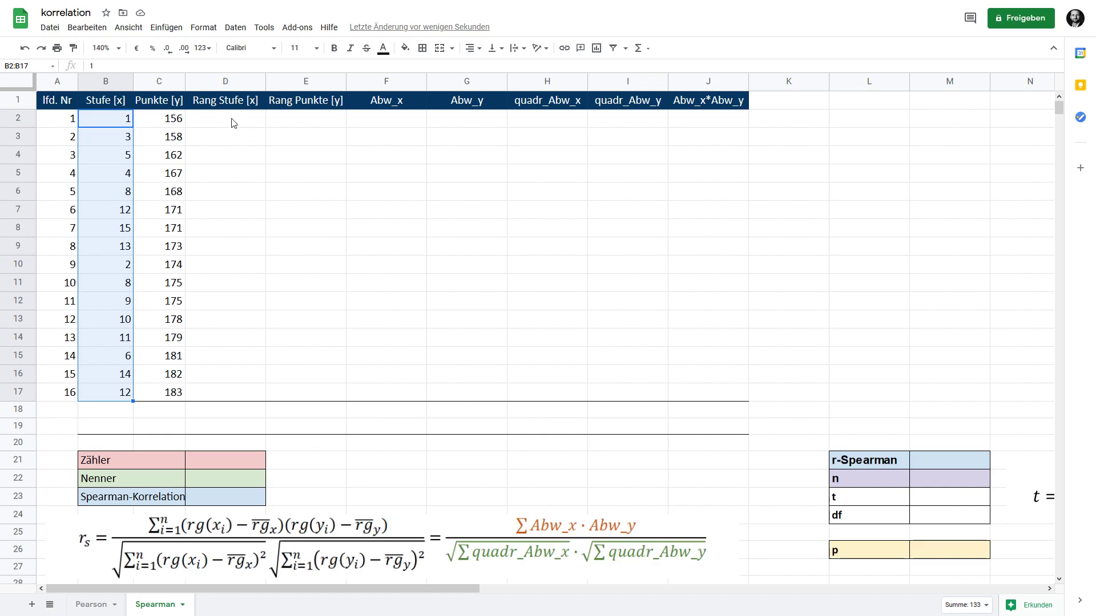
pyautogui.moveTo(110, 100); pyautogui.dragTo(171, 403)
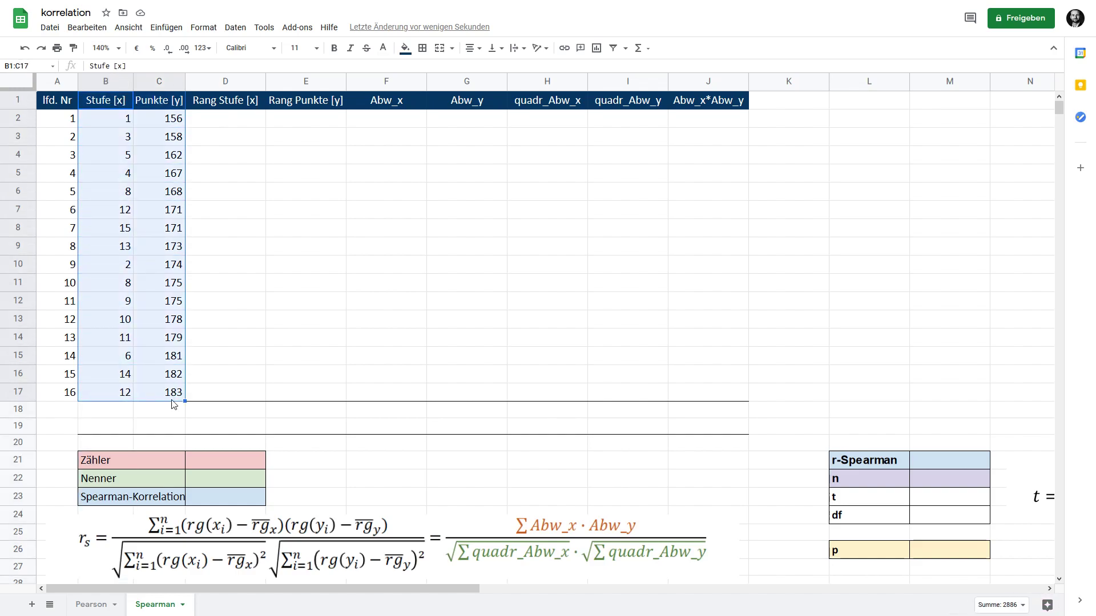
pyautogui.moveTo(232, 104); pyautogui.dragTo(325, 399)
pyautogui.moveTo(89, 117); pyautogui.dragTo(162, 391)
# Step: Enter a RANG.MITTELW formula in D2 that ranks the value in B2 within the range B2:B17
pyautogui.click(233, 123)
pyautogui.write('=')
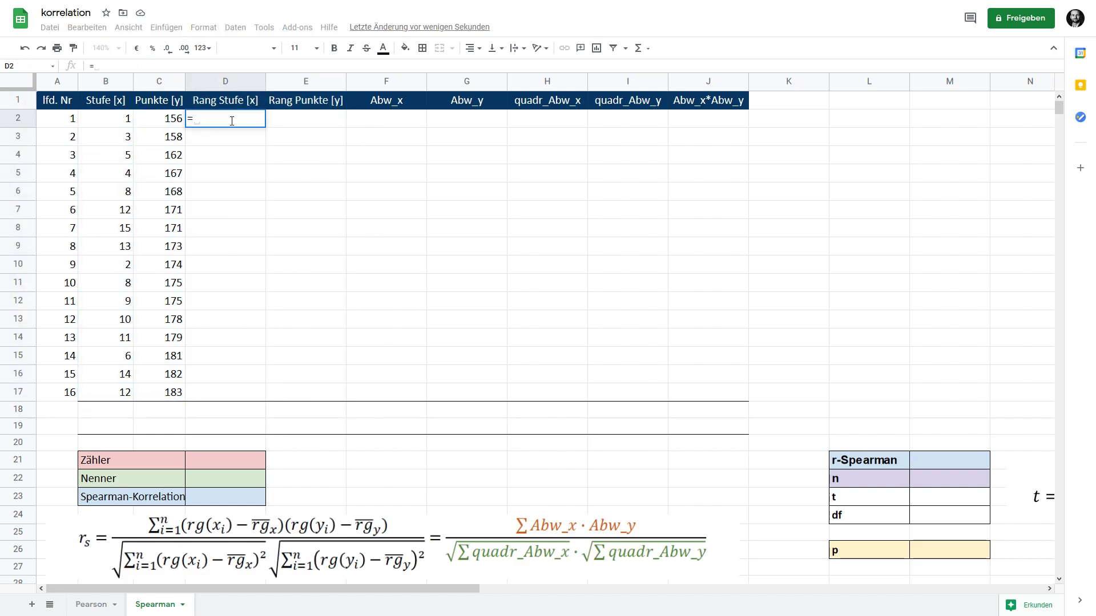
pyautogui.write('rang')
pyautogui.press('Down')
pyautogui.press('Down')
pyautogui.press('Down')
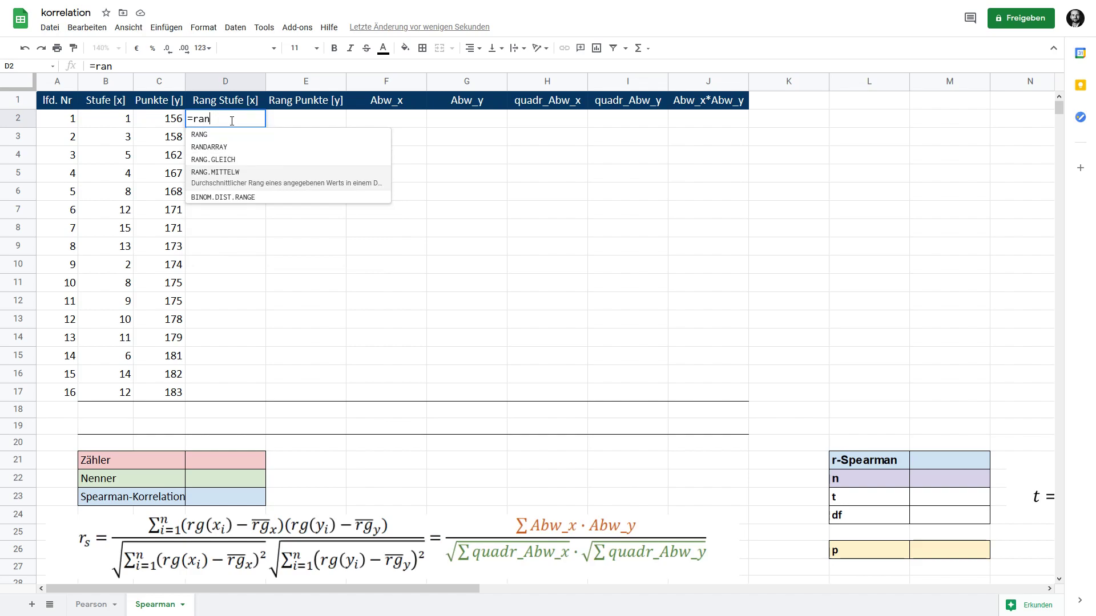
pyautogui.press('Tab')
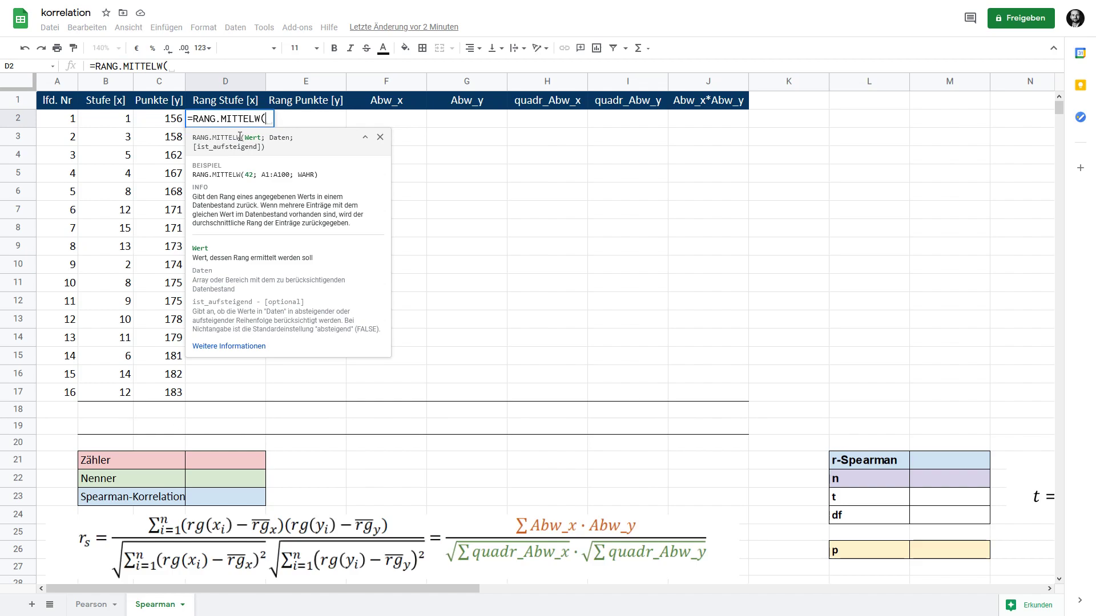
pyautogui.click(118, 124)
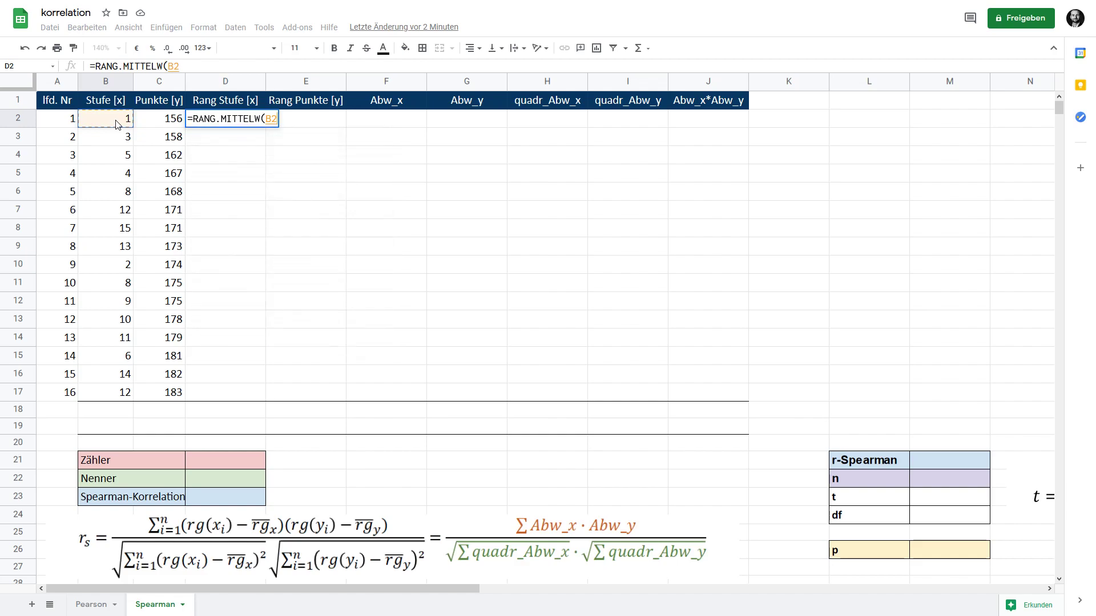
pyautogui.write(';')
pyautogui.moveTo(118, 122); pyautogui.dragTo(111, 400)
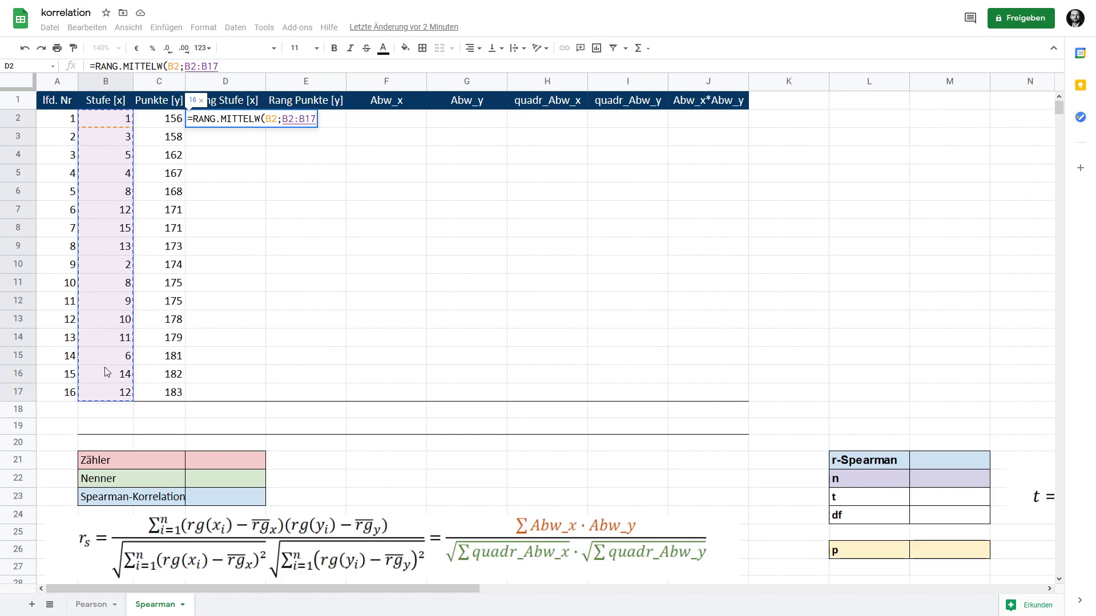
pyautogui.write(')')
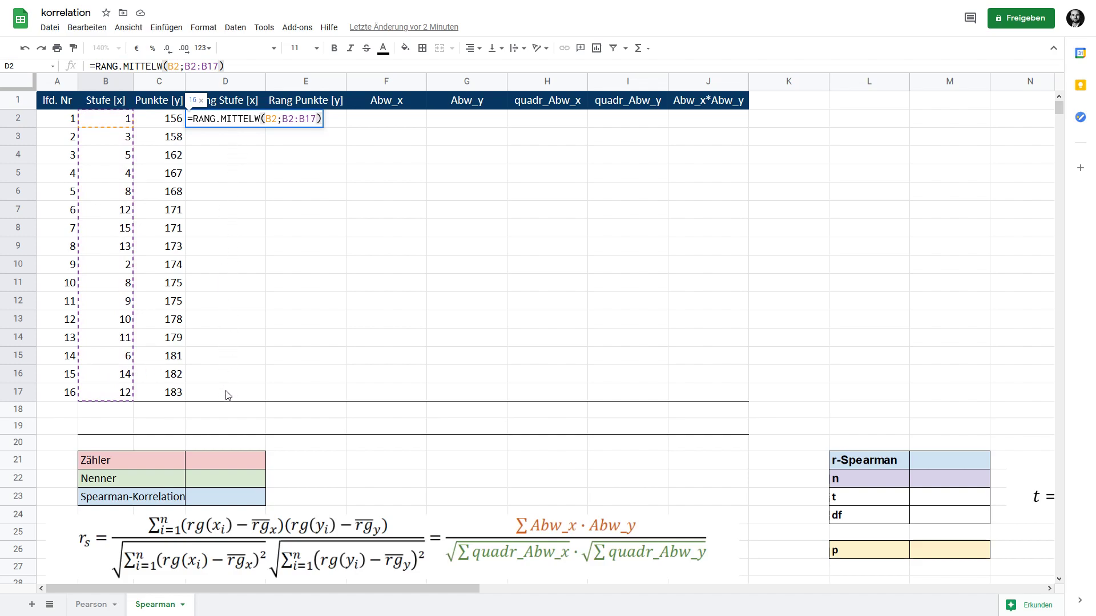
# Step: Make the data range in the D2 formula absolute as $B$2:$B$17 and fill the formula down to D17
pyautogui.click(185, 65)
pyautogui.doubleClick(185, 65)
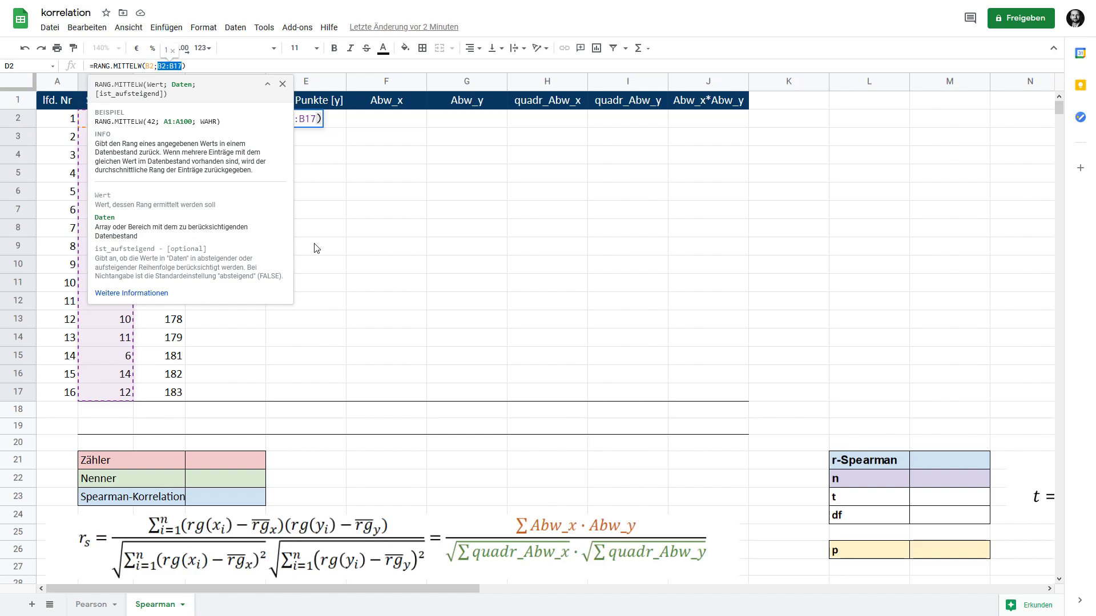
pyautogui.press('F4')
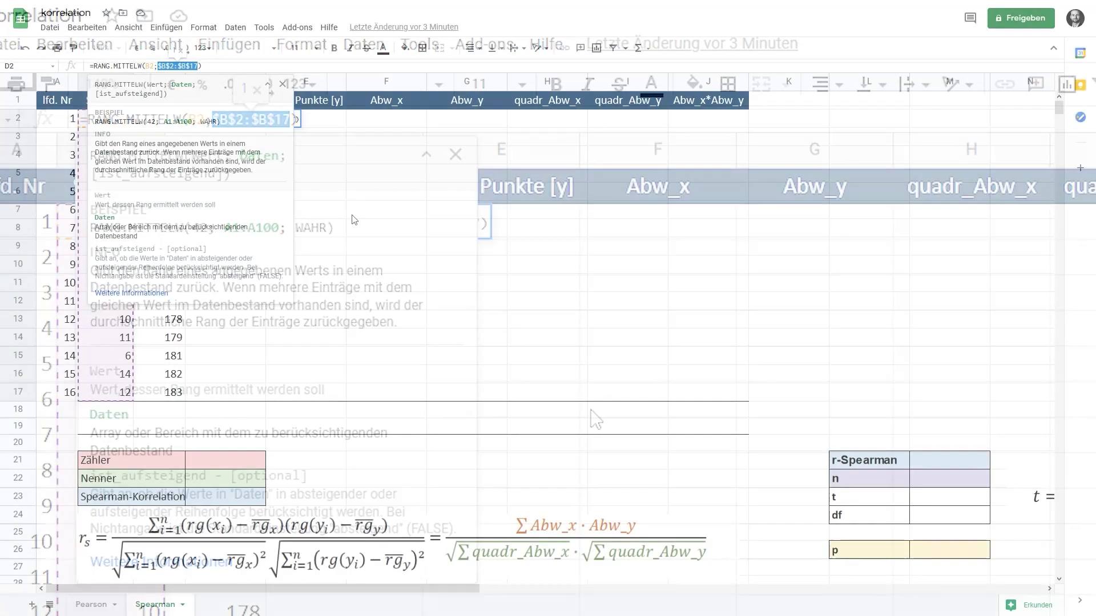
pyautogui.press('Return')
pyautogui.click(240, 121)
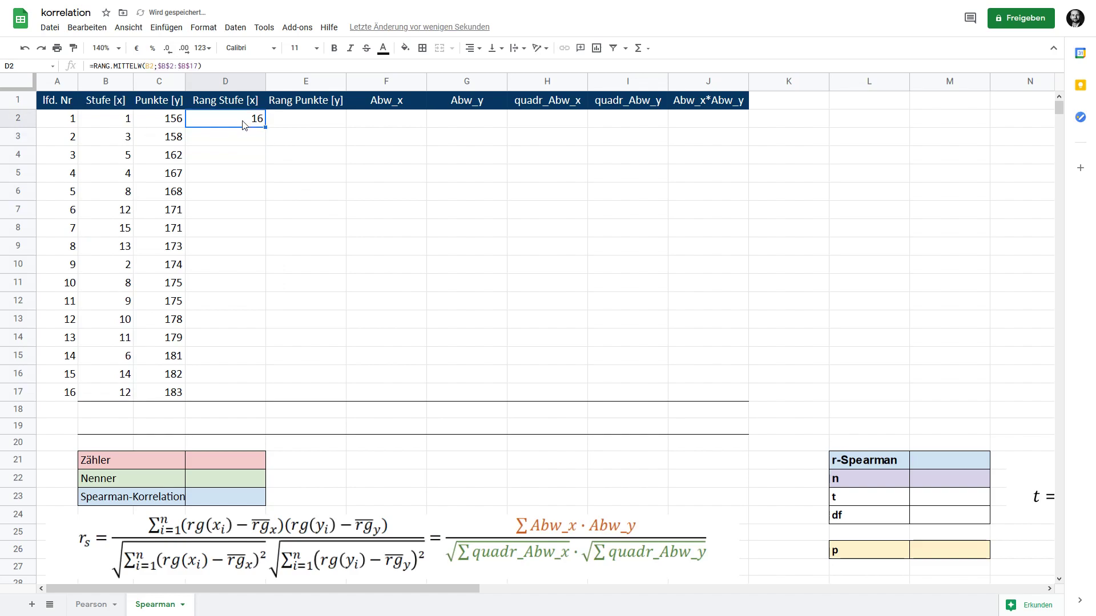
pyautogui.moveTo(264, 128); pyautogui.dragTo(308, 393)
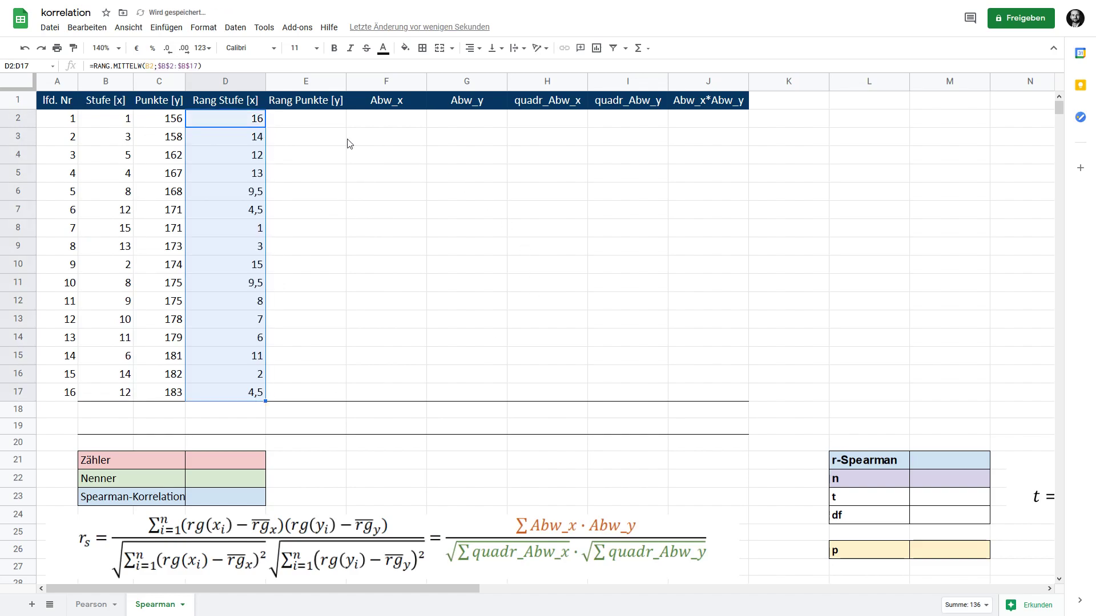
# Step: Rank the Punkte values in E2:E17 with RANG.MITTELW, using C2 as the value and $C$2:$C$17 as the data range
pyautogui.click(309, 126)
pyautogui.write('=RANG')
pyautogui.press('Tab')
pyautogui.click(159, 118)
pyautogui.write(';')
pyautogui.moveTo(159, 118); pyautogui.dragTo(171, 392)
pyautogui.press('Return')
pyautogui.moveTo(345, 127); pyautogui.dragTo(349, 400)
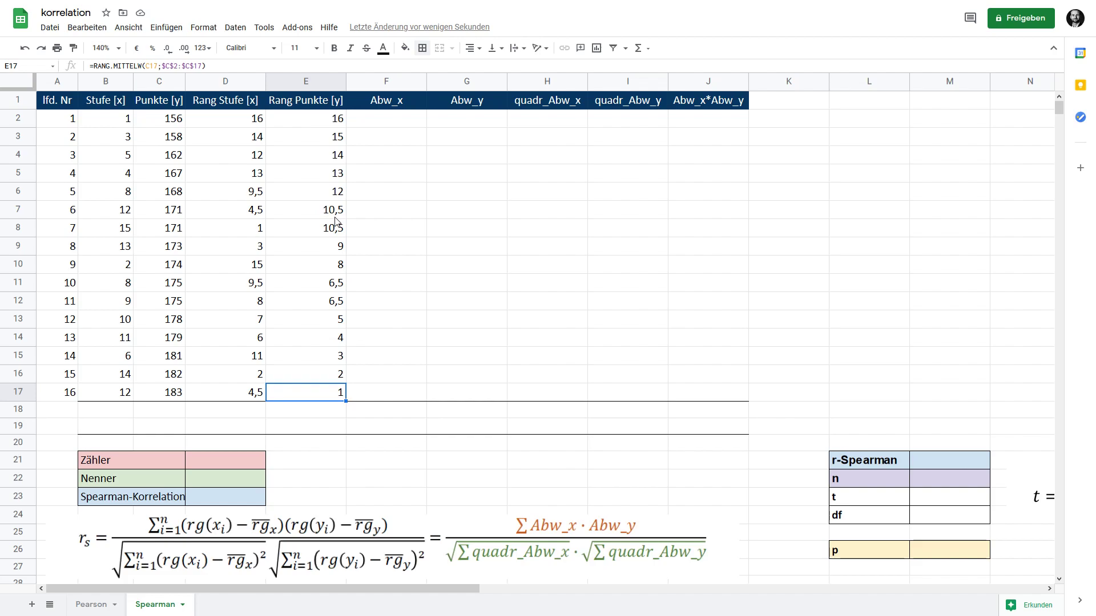
pyautogui.moveTo(329, 211); pyautogui.dragTo(324, 235)
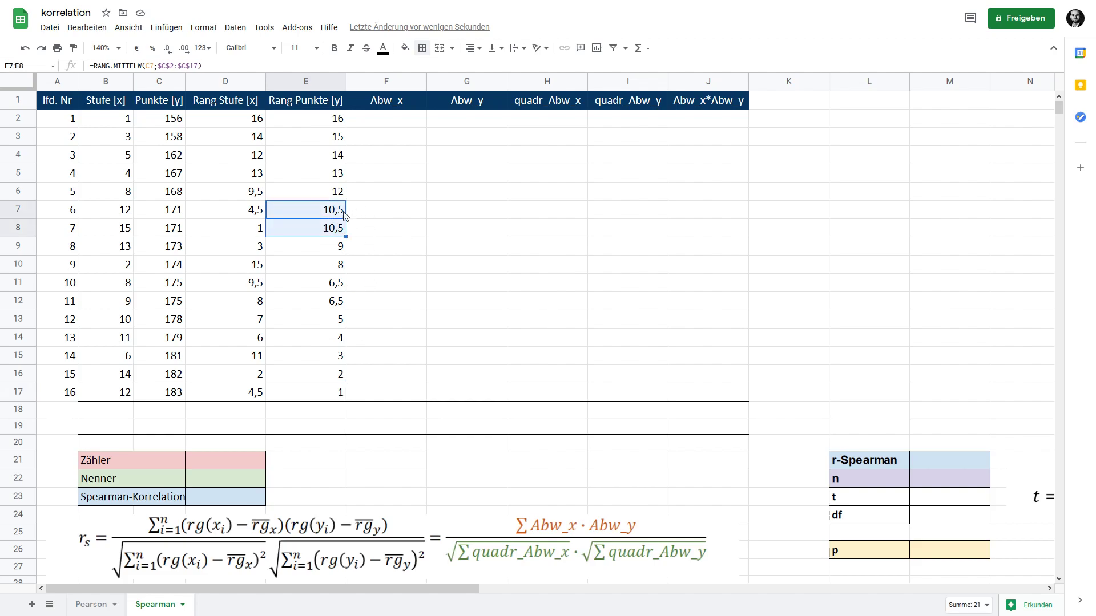
pyautogui.moveTo(174, 216); pyautogui.dragTo(174, 229)
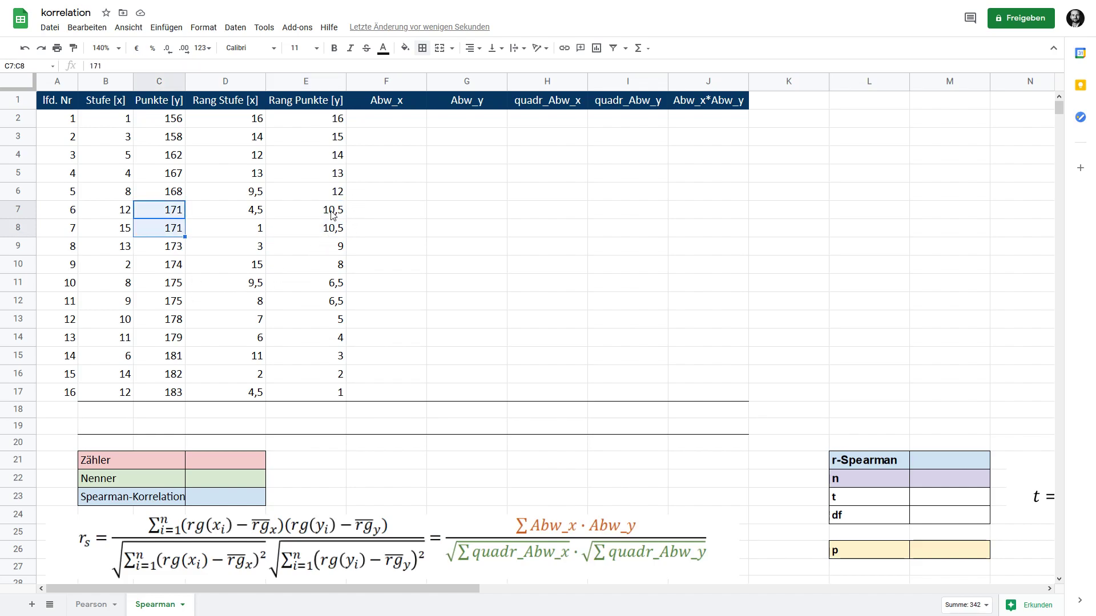
pyautogui.moveTo(333, 214); pyautogui.dragTo(331, 233)
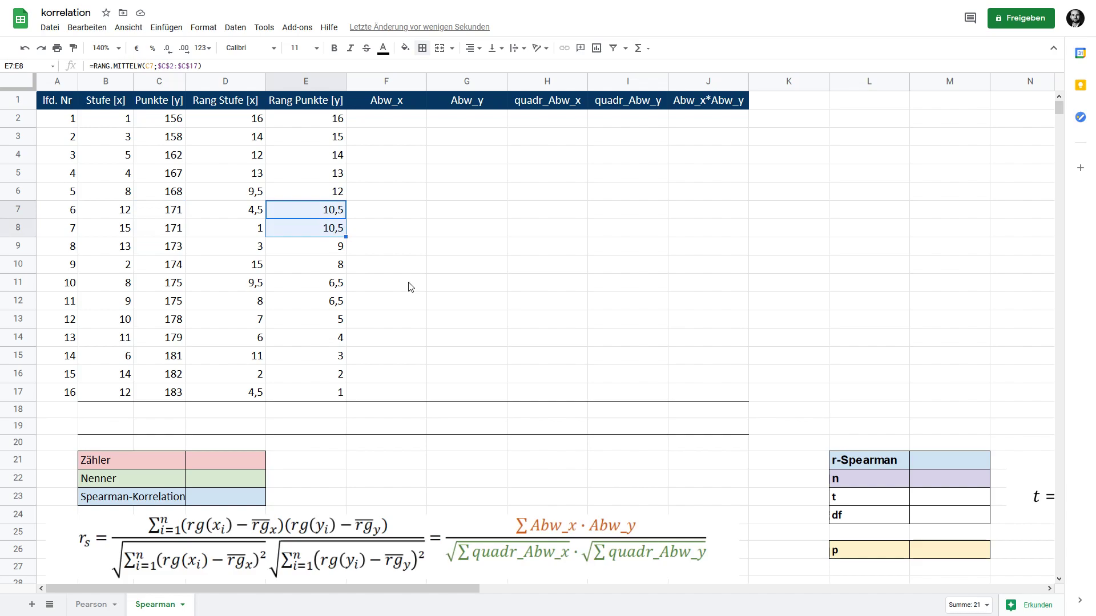
pyautogui.click(402, 122)
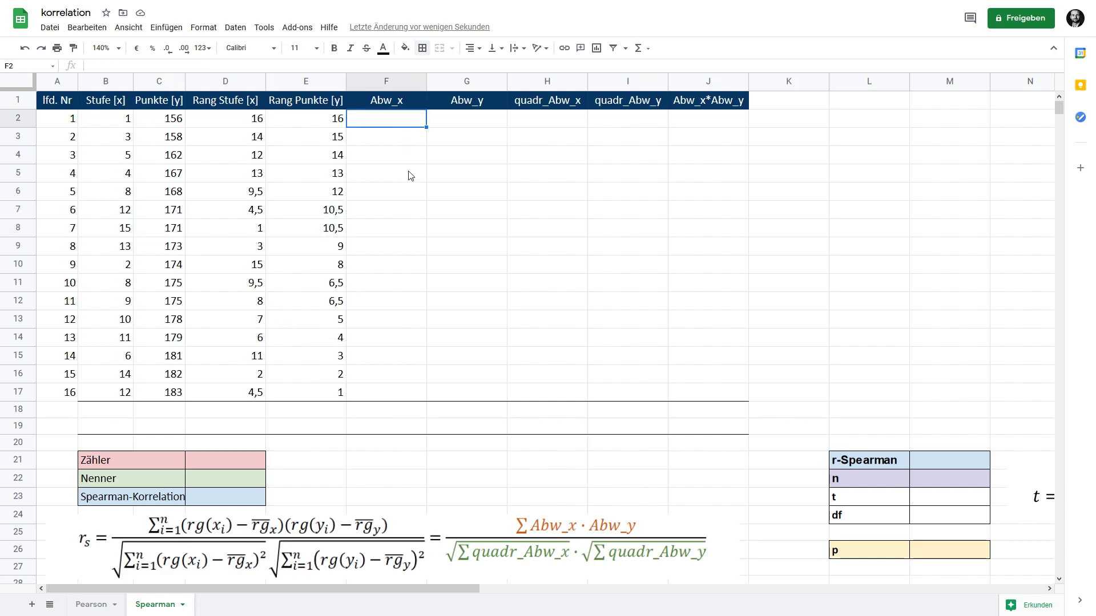
# Step: Calculate the mean of the ranks in D18 with =MITTELWERT(D2:D17) and extend the formula to E18
pyautogui.click(245, 418)
pyautogui.write('=Mit')
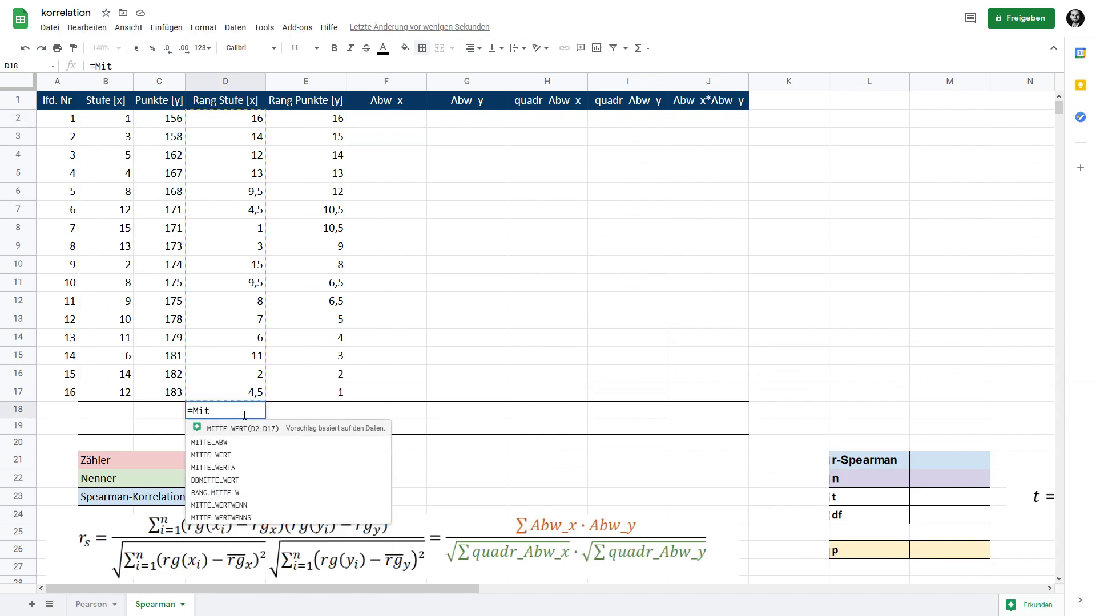
pyautogui.press('Tab')
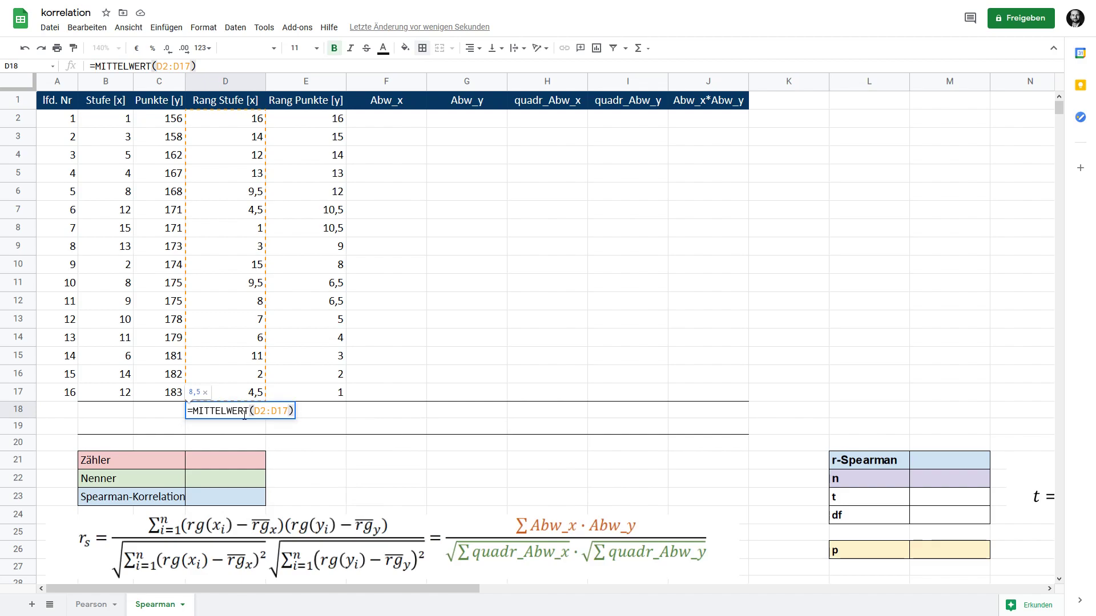
pyautogui.press('Return')
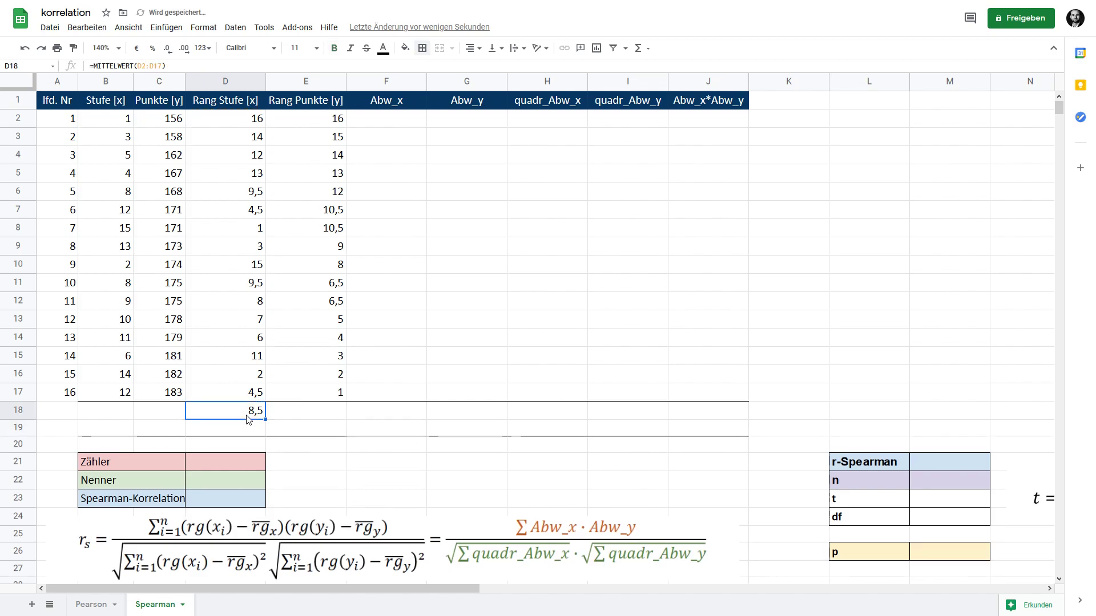
pyautogui.moveTo(267, 419); pyautogui.dragTo(323, 419)
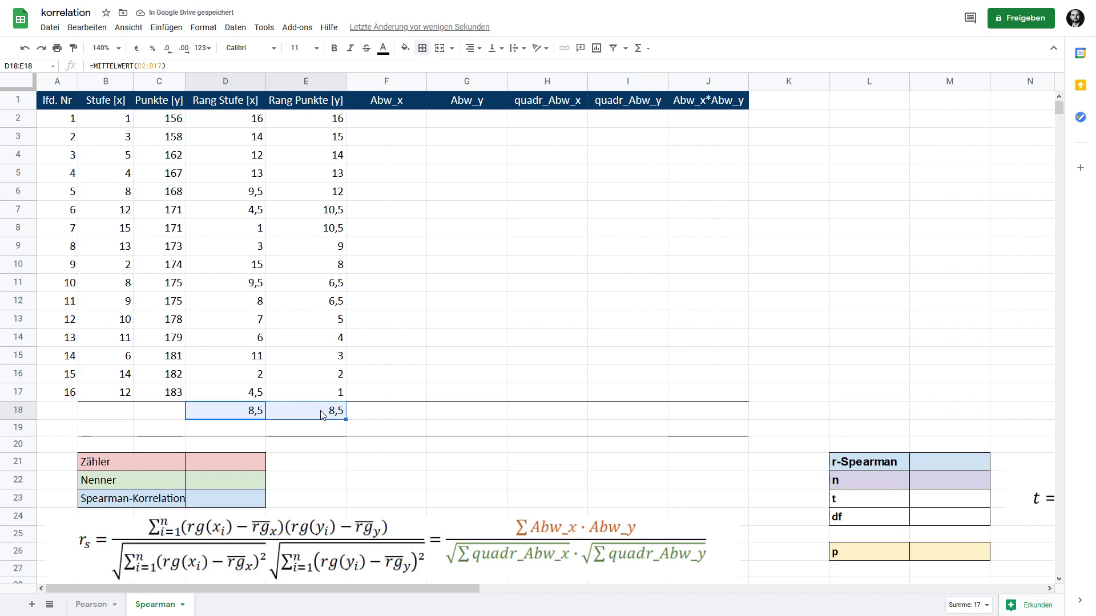
pyautogui.click(323, 415)
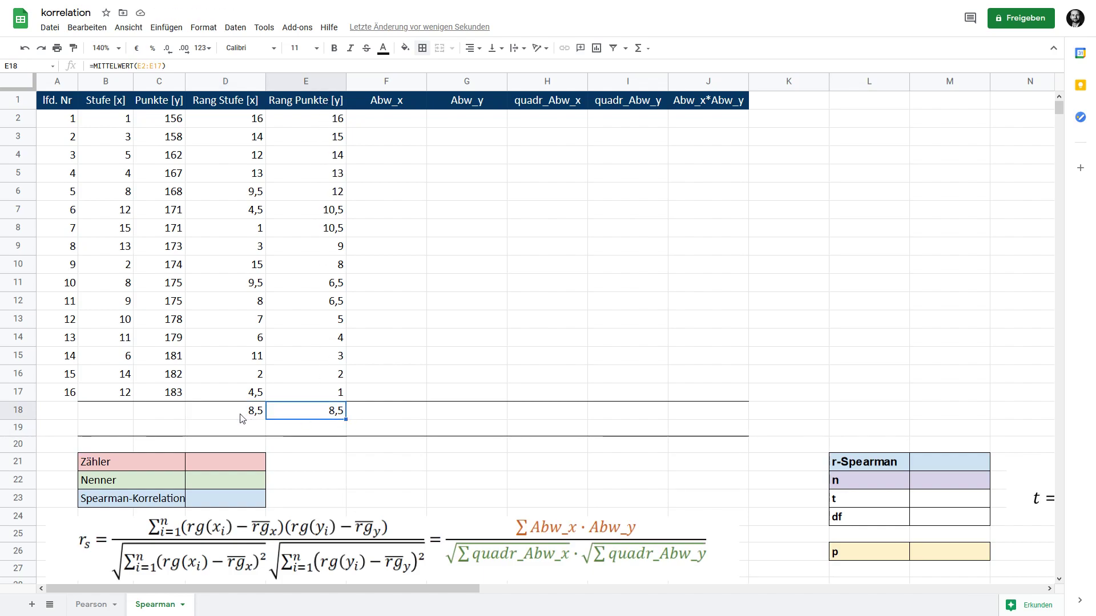
pyautogui.click(380, 119)
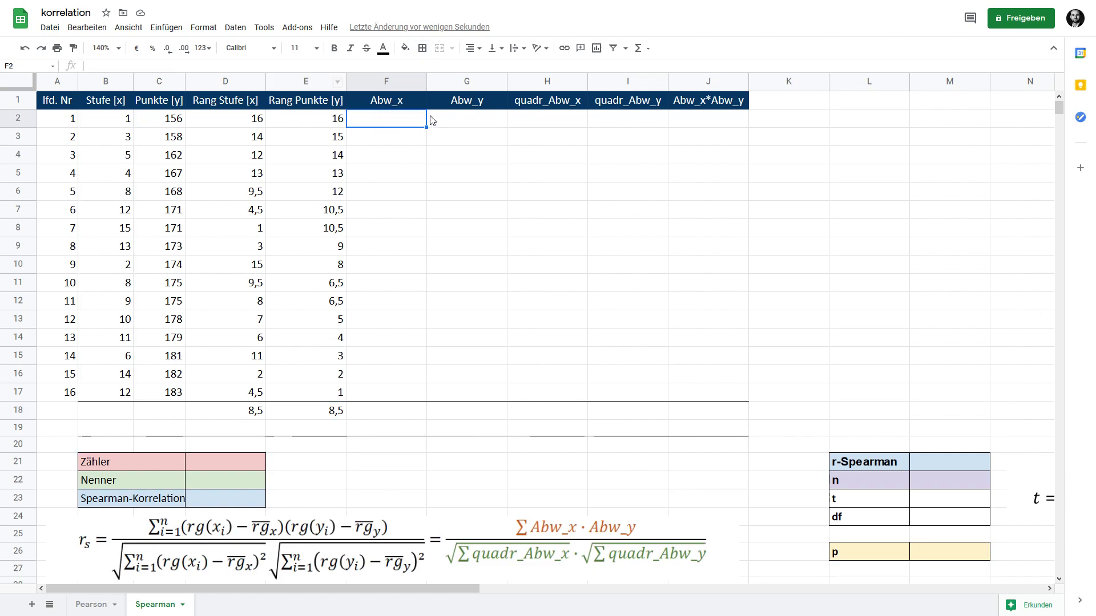
pyautogui.click(244, 123)
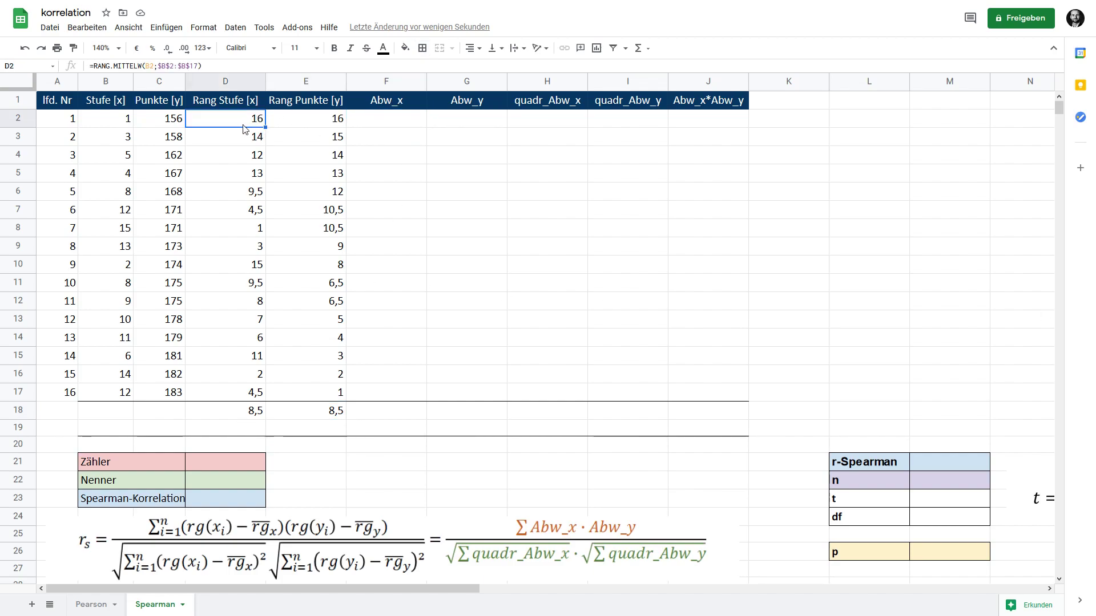
pyautogui.click(250, 410)
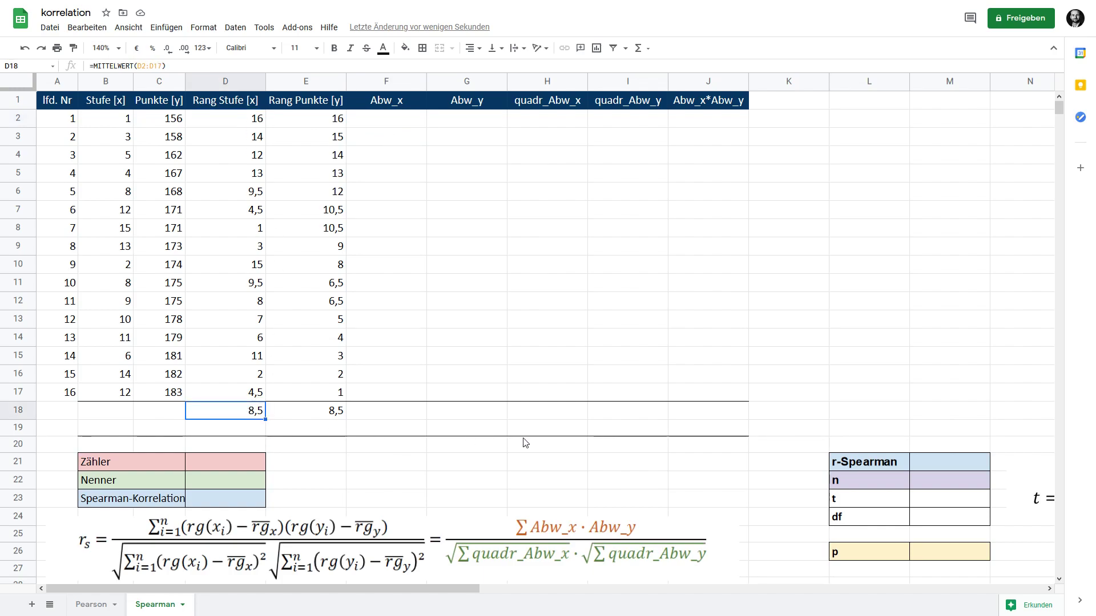
# Step: Fill the Abw_x column F2:F17 with the deviation formula =D2-$D$18, and clear the surplus formula in F18
pyautogui.click(390, 121)
pyautogui.write('=')
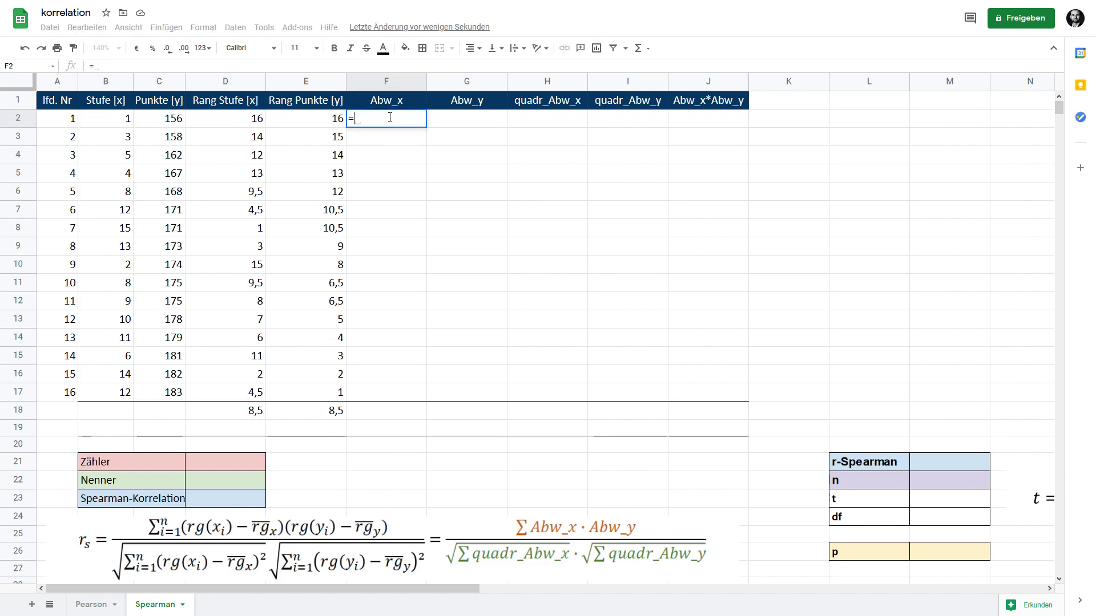
pyautogui.click(254, 123)
pyautogui.write('-')
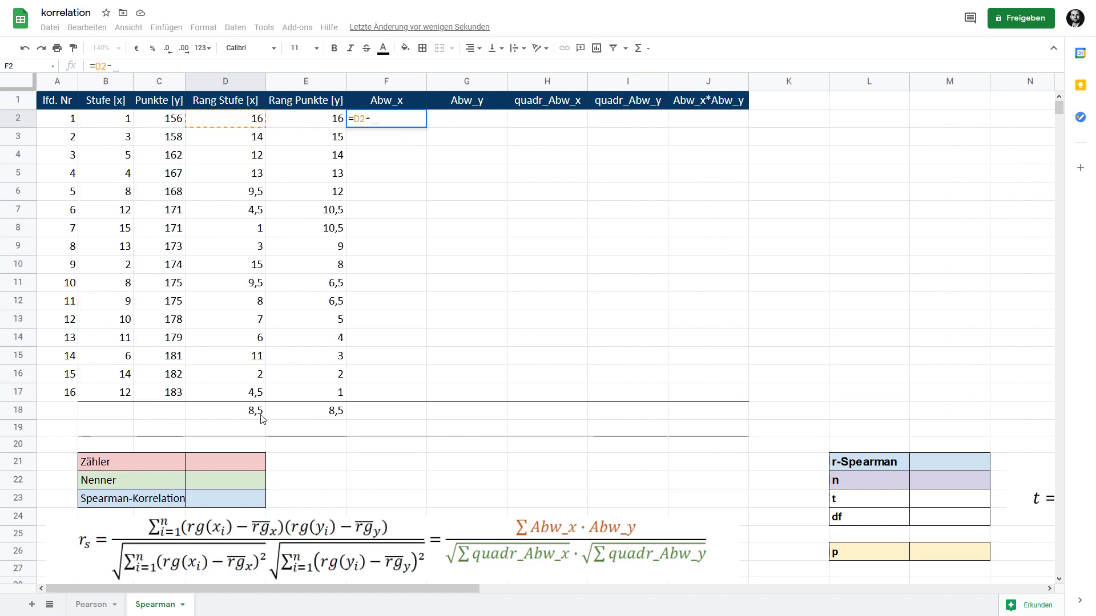
pyautogui.click(250, 418)
pyautogui.press('F4')
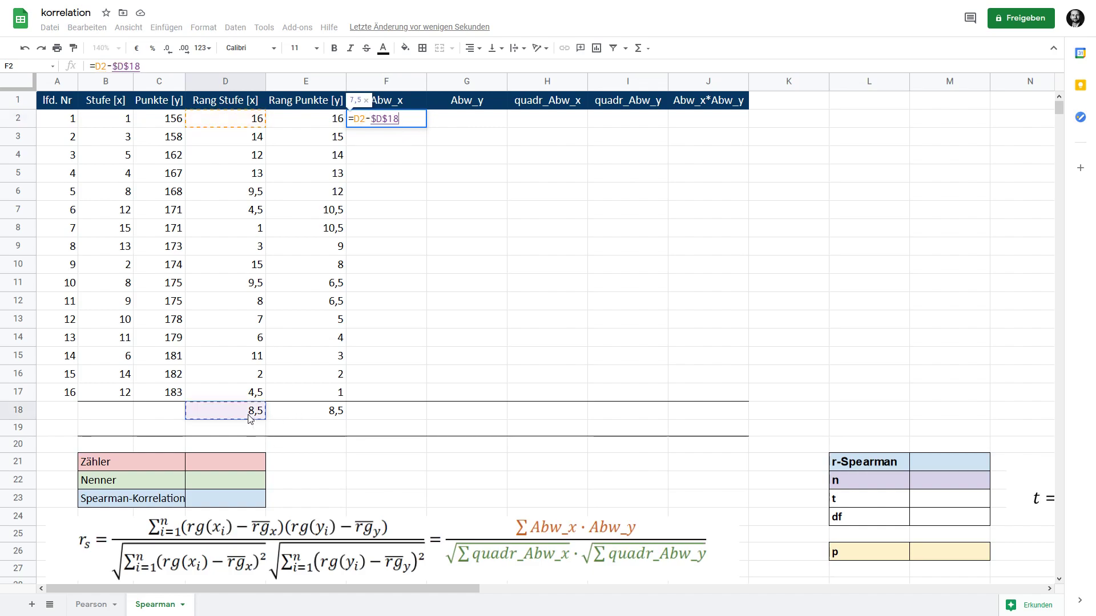
pyautogui.press('Return')
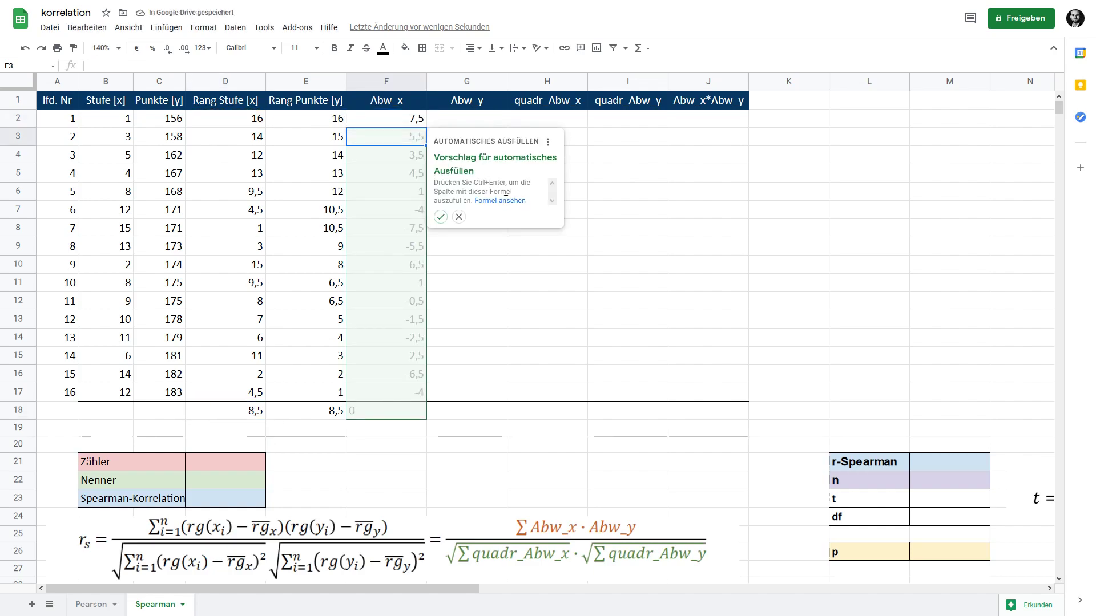
pyautogui.click(440, 217)
pyautogui.click(408, 416)
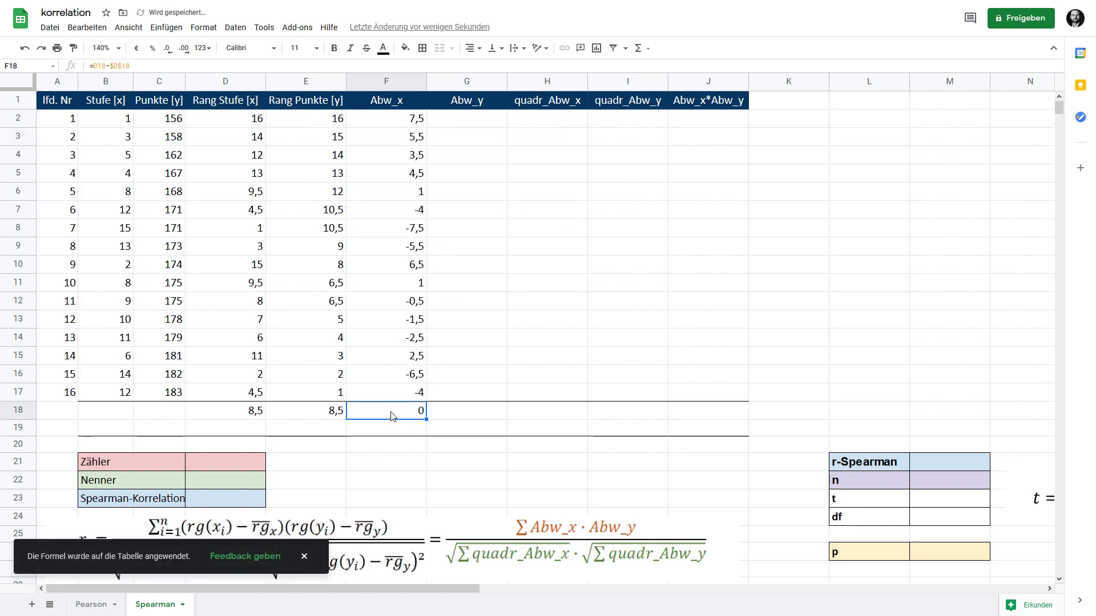
pyautogui.press('Delete')
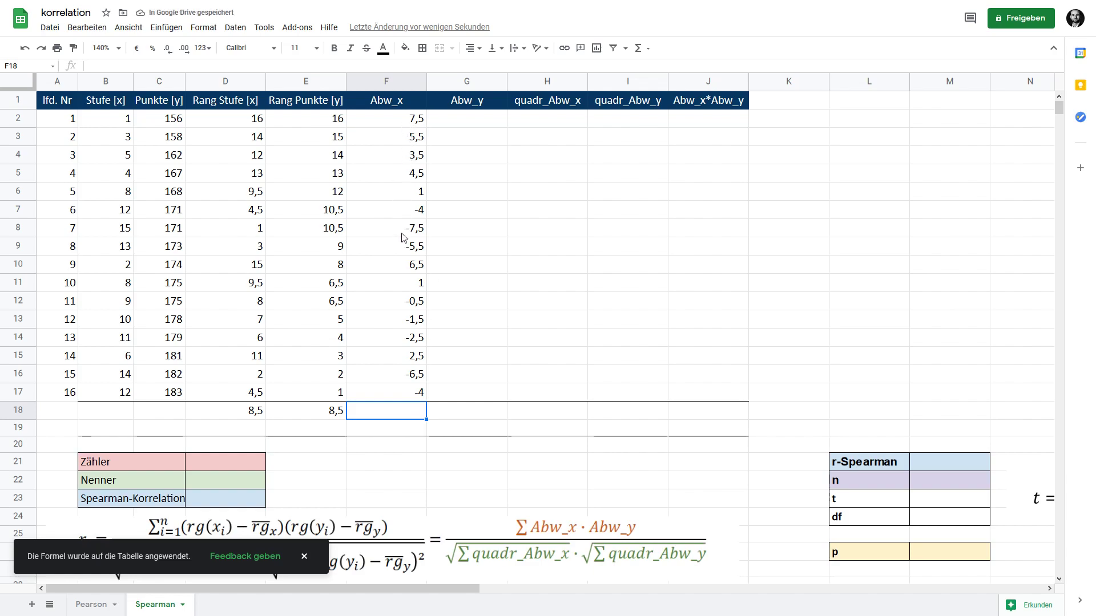
# Step: Enter the deviation formula =E2-$E$18 in G2 and fill the Abw_y column down to G17
pyautogui.moveTo(416, 119); pyautogui.dragTo(421, 392)
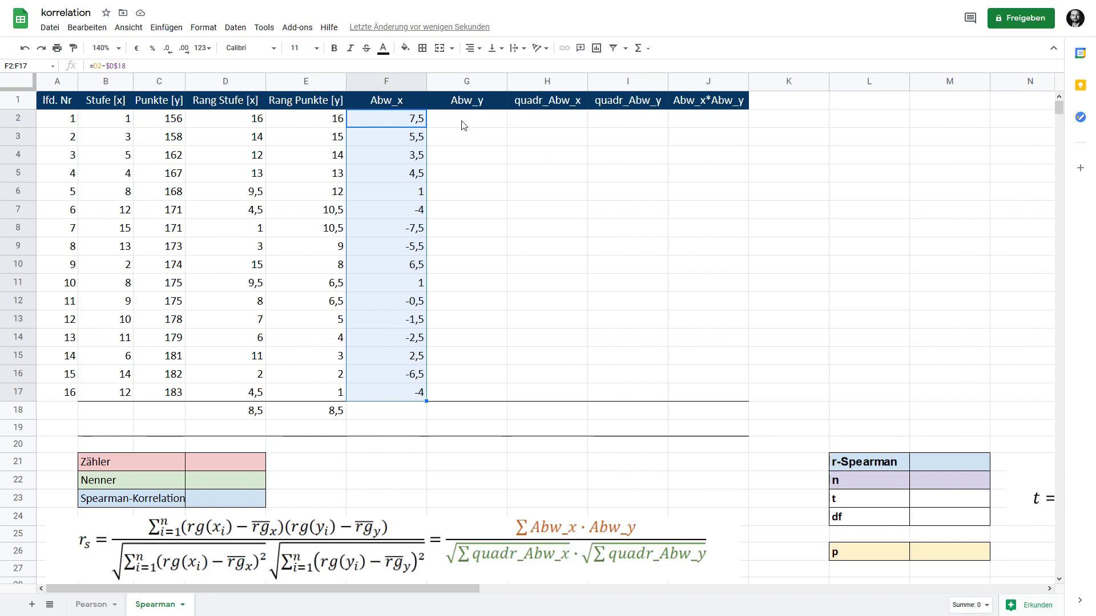
pyautogui.moveTo(313, 122); pyautogui.dragTo(341, 392)
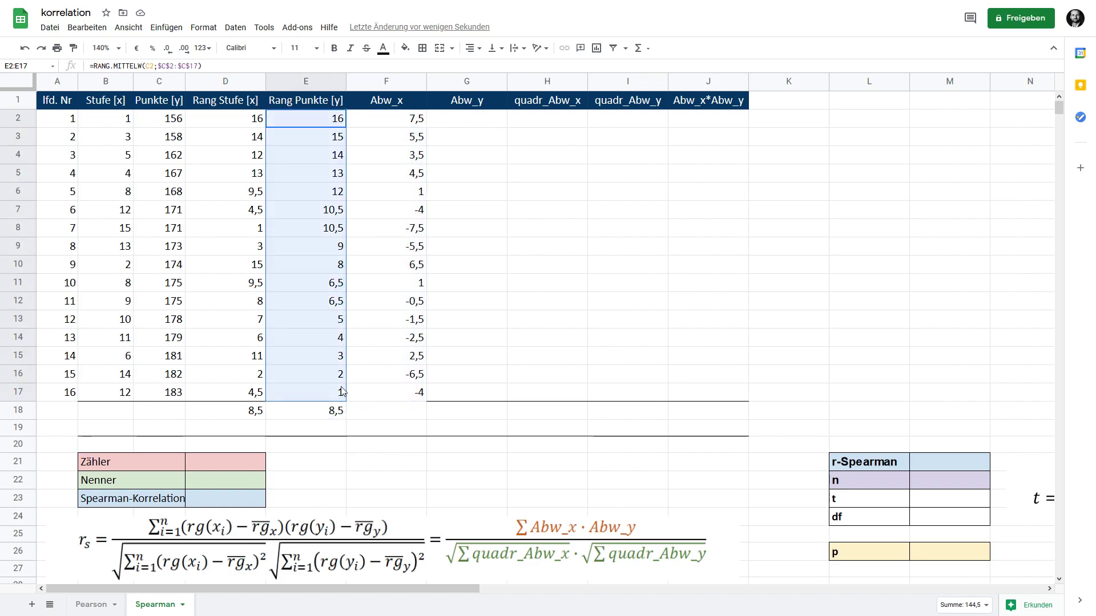
pyautogui.click(473, 117)
pyautogui.write('=')
pyautogui.click(336, 118)
pyautogui.write('-$E$18')
pyautogui.press('Return')
pyautogui.hotkey('ctrl', 'Return')
pyautogui.click(548, 393)
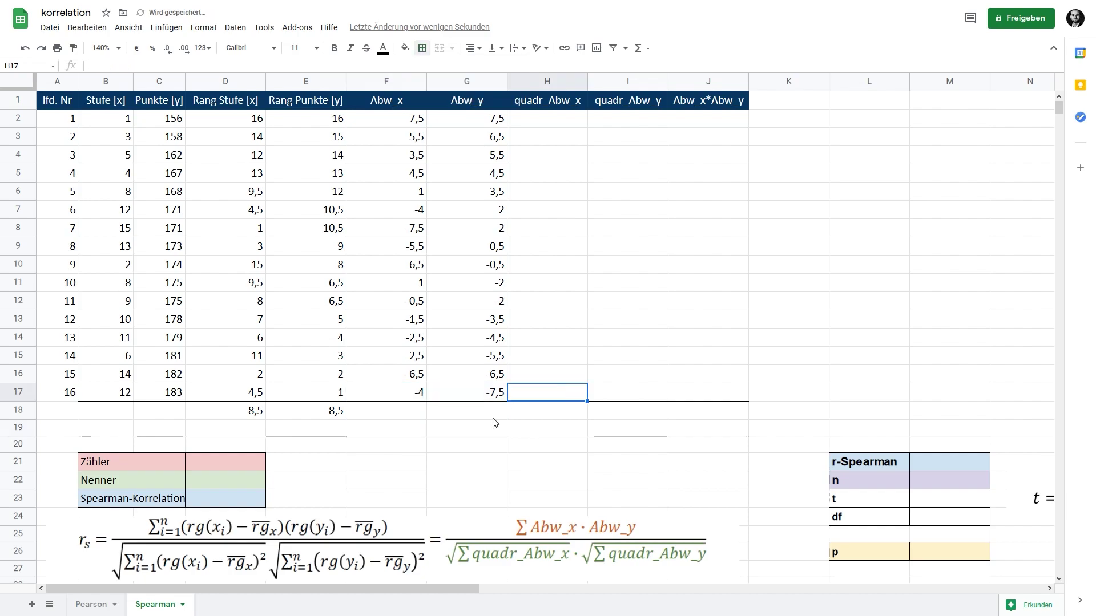
# Step: Enter the squared deviation formula =F2^2 in H2 and fill the quadr_Abw_x column down to H17
pyautogui.moveTo(390, 121); pyautogui.dragTo(469, 399)
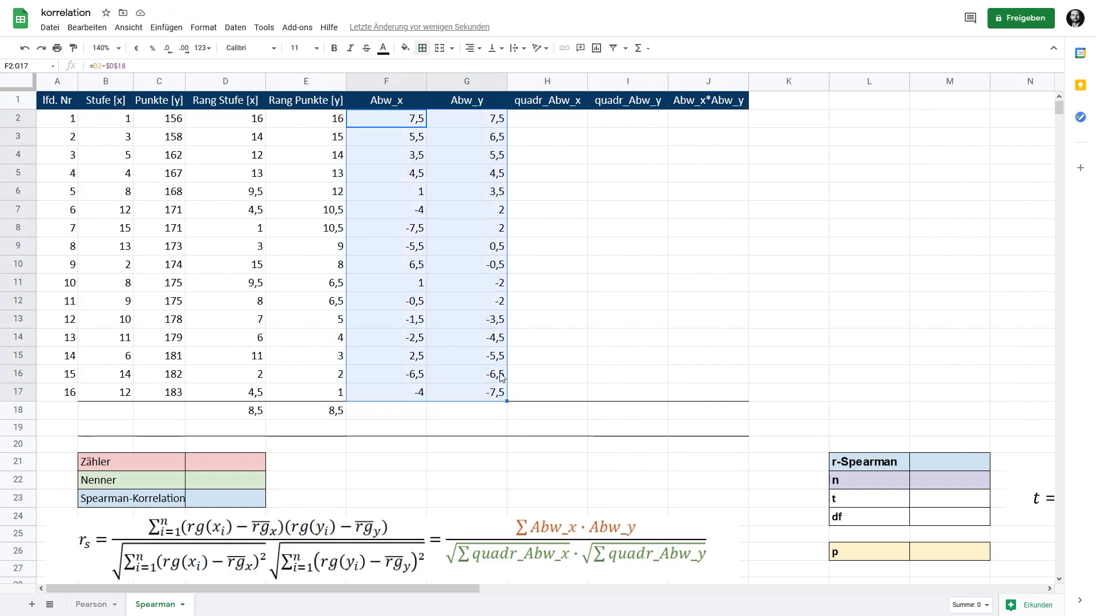
pyautogui.click(549, 119)
pyautogui.write('=')
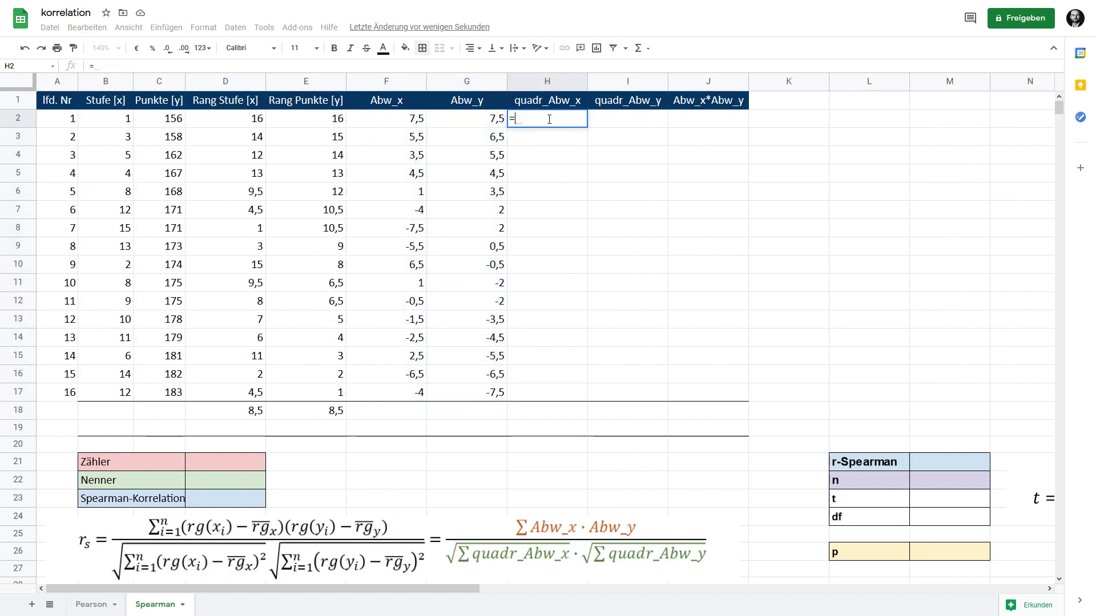
pyautogui.click(410, 124)
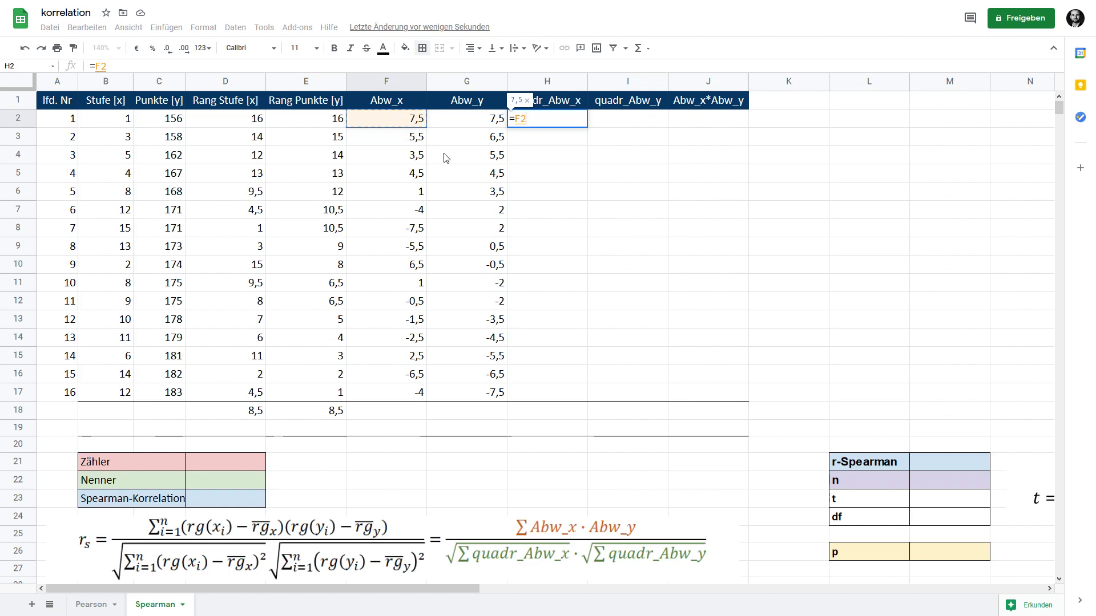
pyautogui.write('^2')
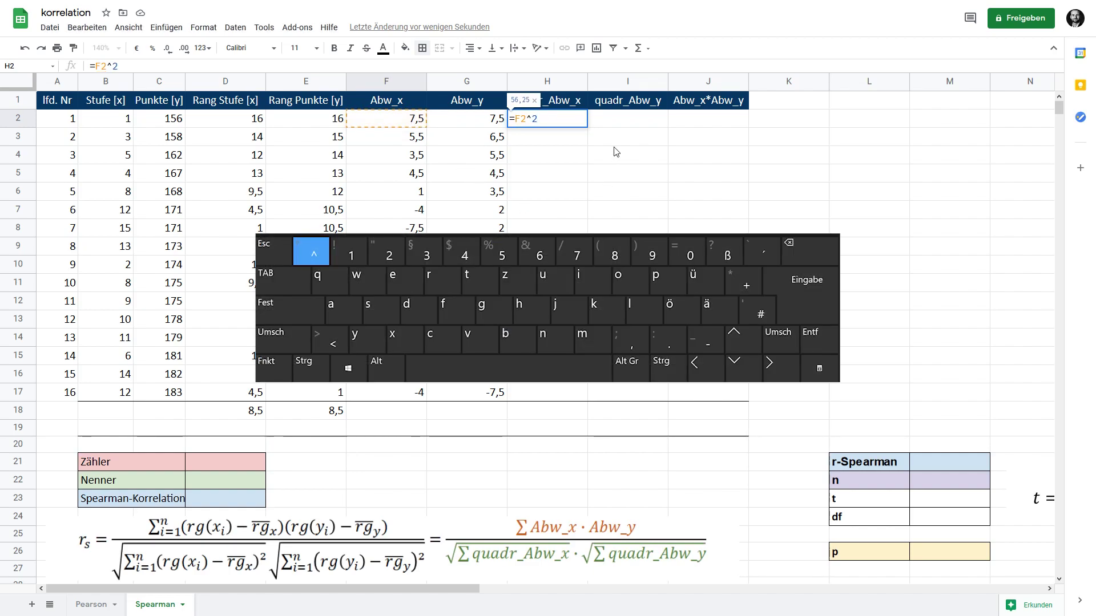
pyautogui.press('Return')
pyautogui.moveTo(587, 126); pyautogui.dragTo(588, 393)
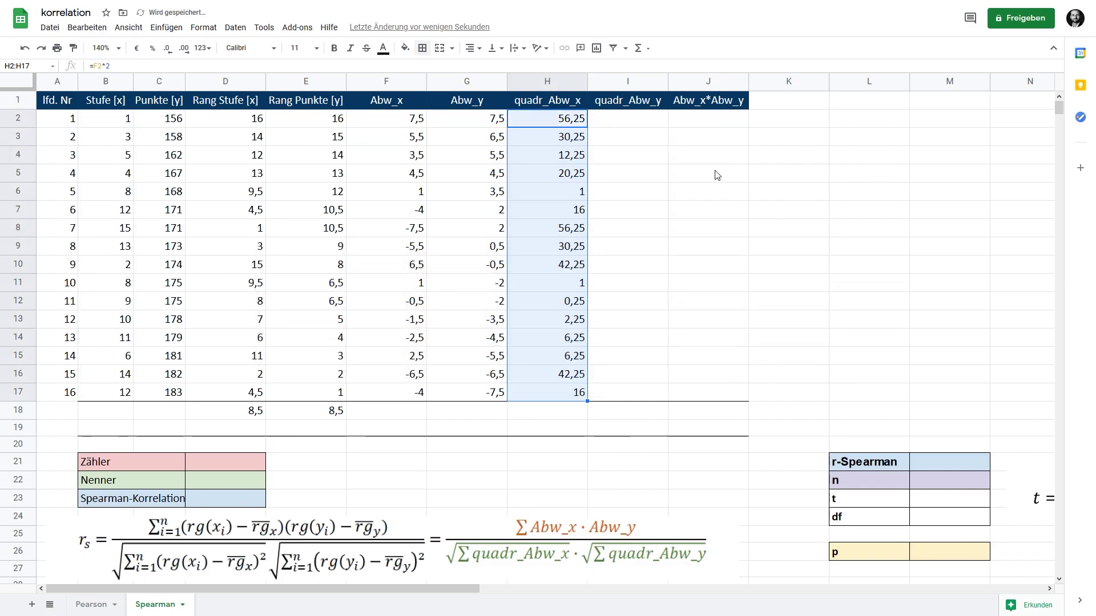
# Step: Enter the squared deviation formula =G2^2 in I2 and fill the quadr_Abw_y column down to I17
pyautogui.click(632, 123)
pyautogui.write('=')
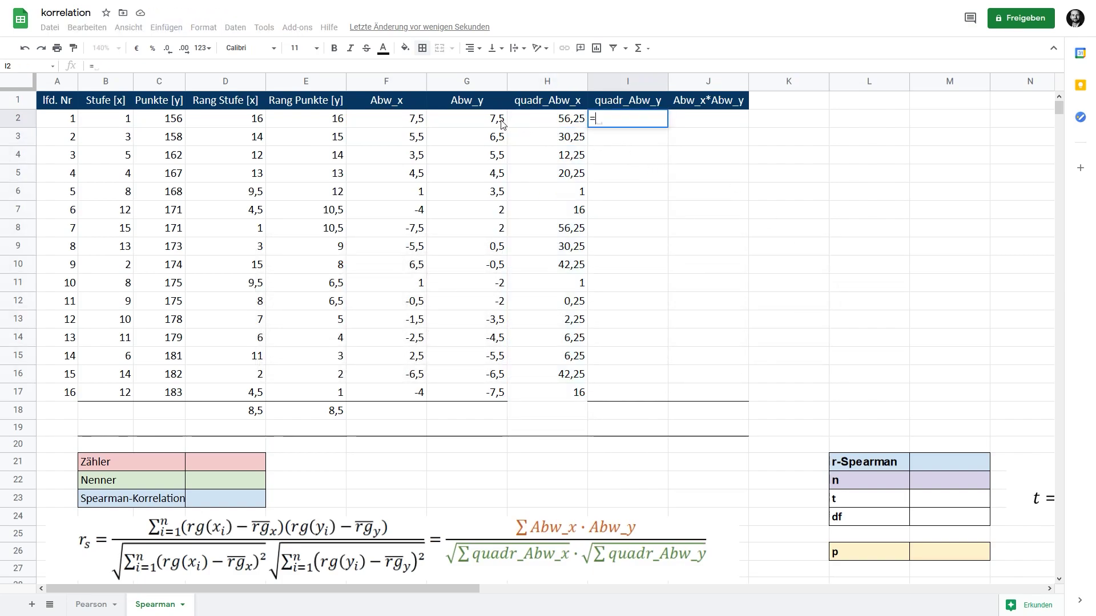
pyautogui.click(499, 122)
pyautogui.write('^2')
pyautogui.press('Return')
pyautogui.click(632, 120)
pyautogui.moveTo(667, 127); pyautogui.dragTo(641, 393)
# Step: Restore the bottom border line under cells H17:I17
pyautogui.moveTo(640, 393); pyautogui.dragTo(559, 392)
pyautogui.click(423, 48)
pyautogui.click(715, 395)
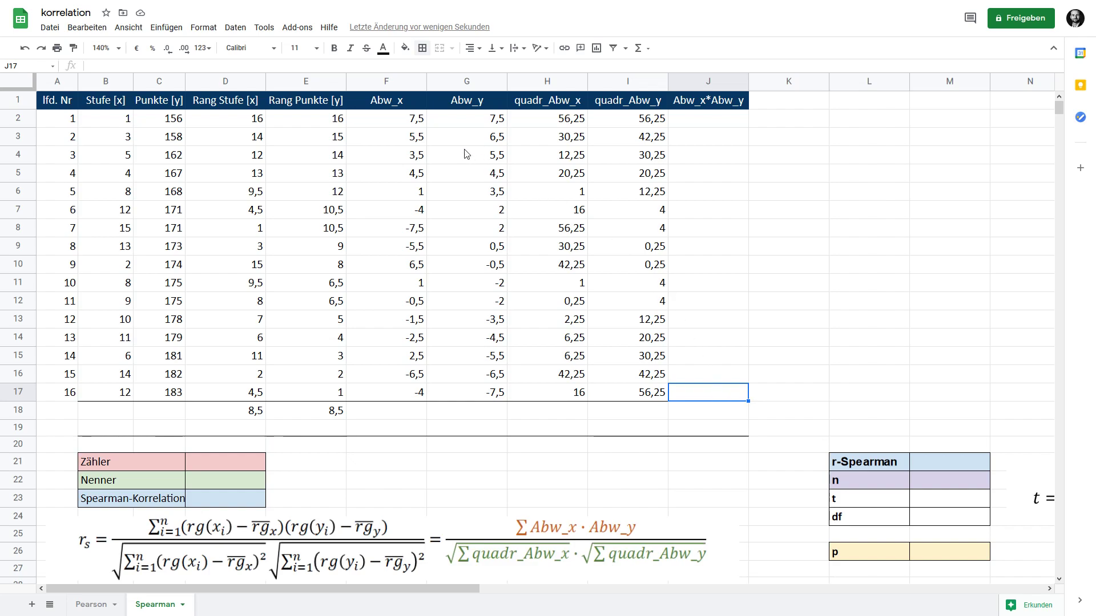
# Step: Enter the product formula =F2*G2 in J2 and fill the Abw_x*Abw_y column down to J17
pyautogui.moveTo(394, 102); pyautogui.dragTo(472, 105)
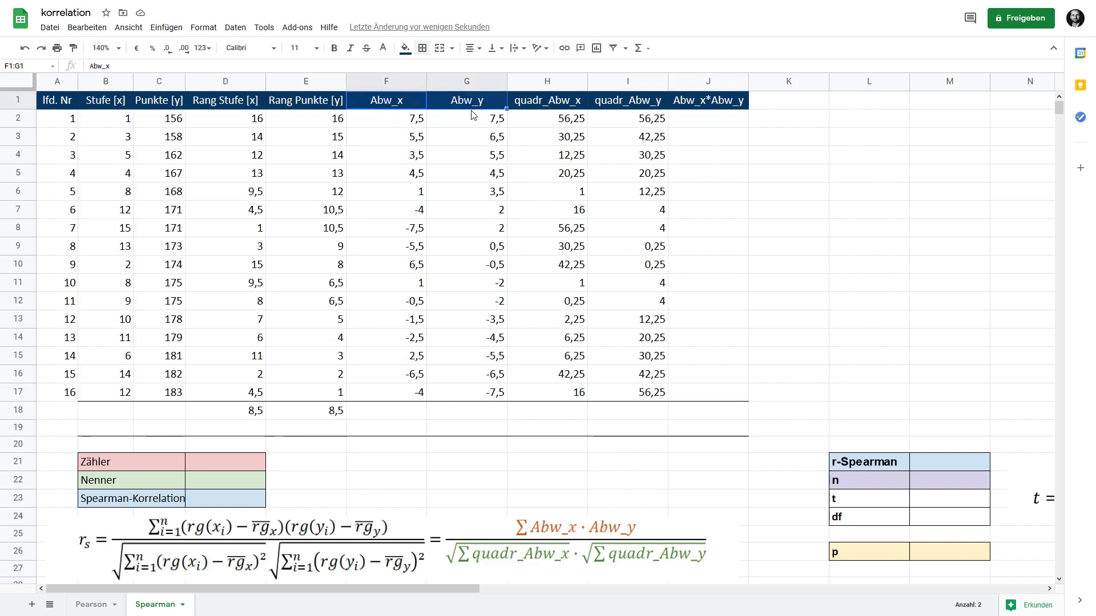
pyautogui.moveTo(532, 108); pyautogui.dragTo(616, 107)
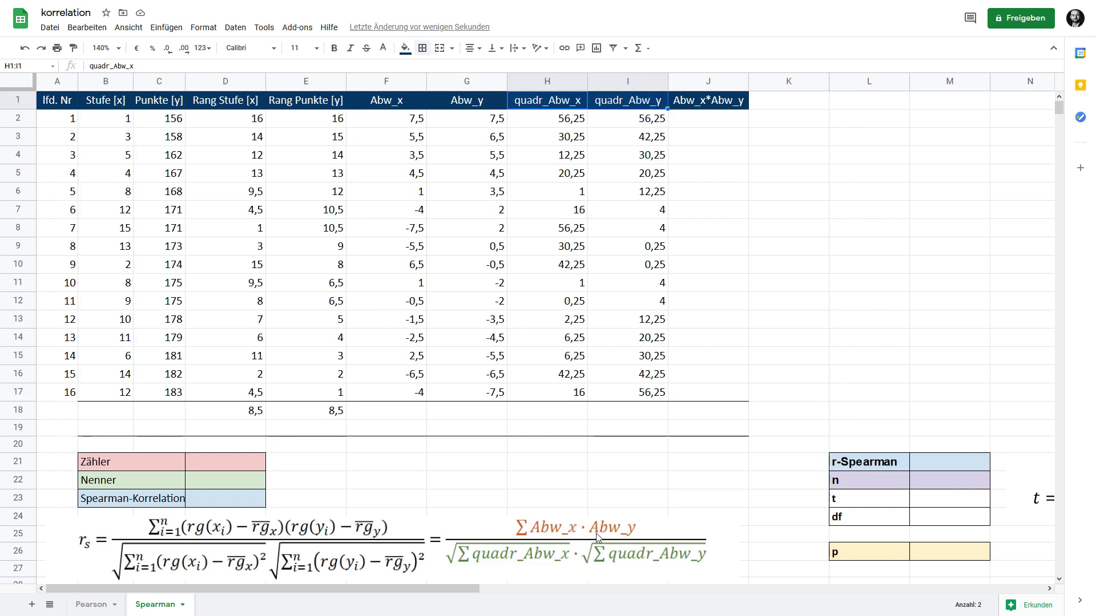
pyautogui.moveTo(409, 123); pyautogui.dragTo(455, 119)
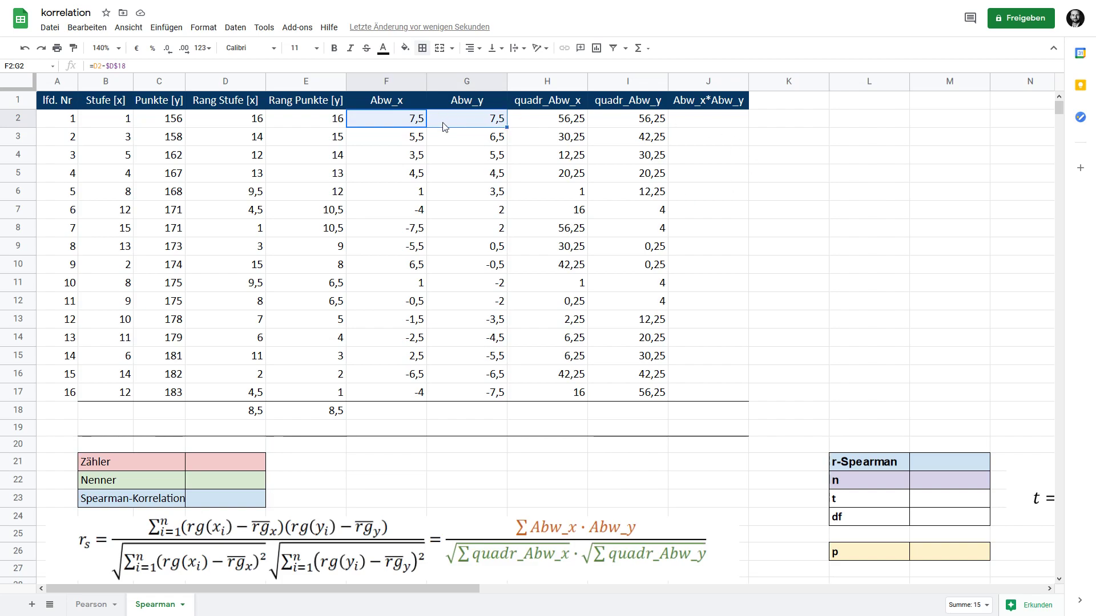
pyautogui.click(732, 125)
pyautogui.write('=')
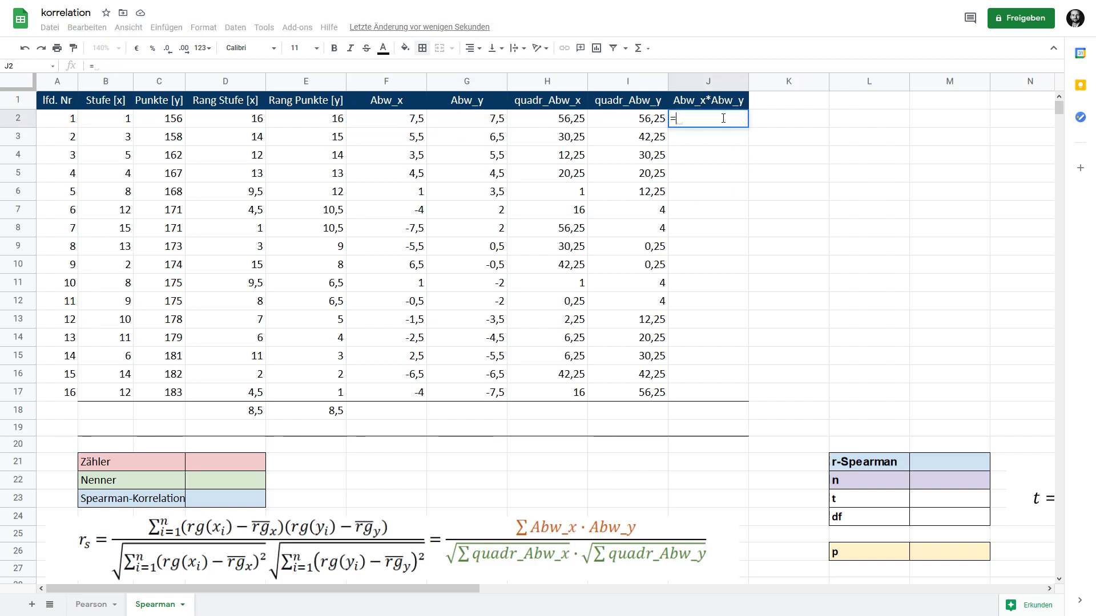
pyautogui.click(416, 123)
pyautogui.write('*')
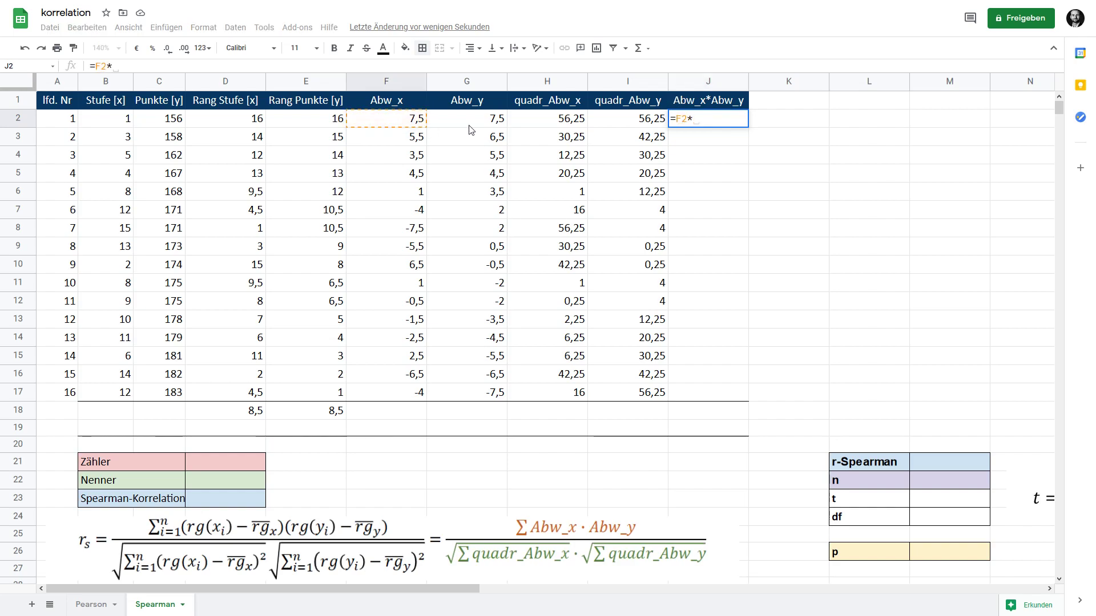
pyautogui.click(489, 120)
pyautogui.press('Return')
pyautogui.click(737, 127)
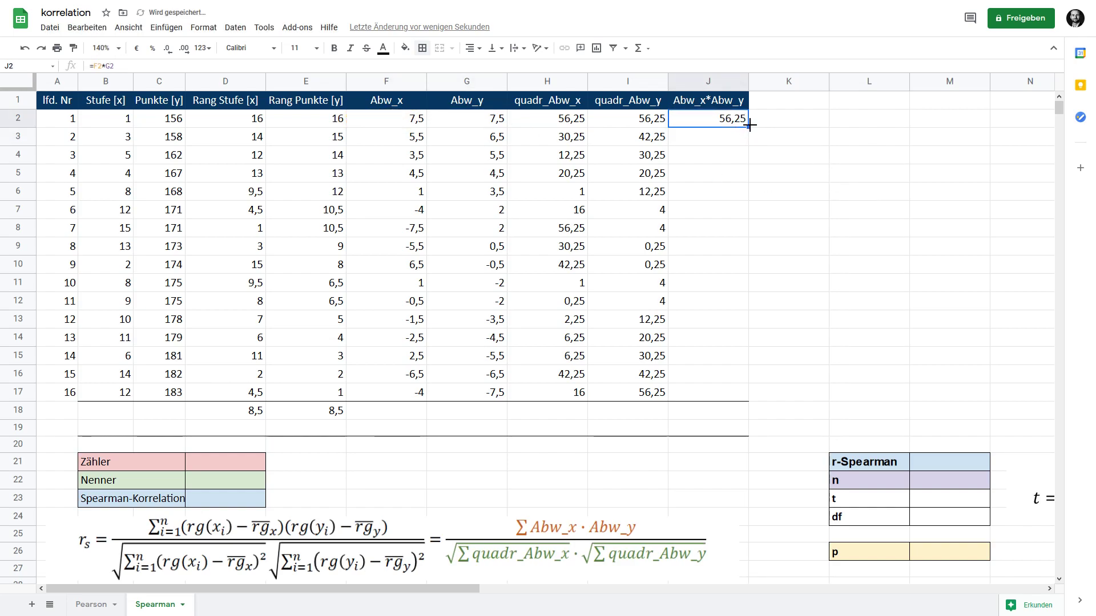
pyautogui.moveTo(756, 197); pyautogui.dragTo(739, 399)
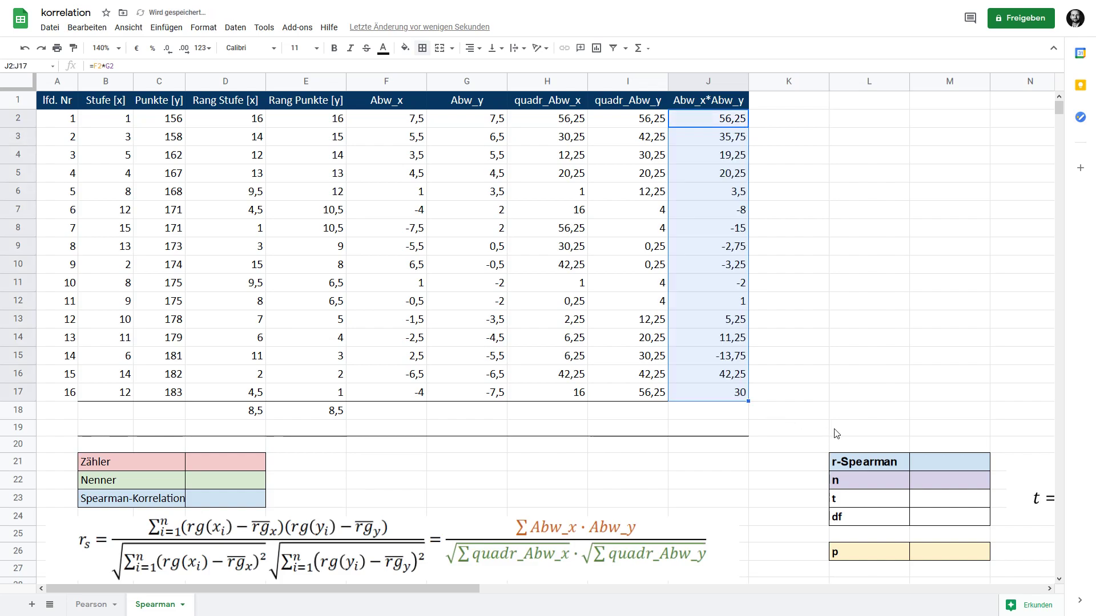
# Step: Sum the Abw_x*Abw_y products in J18 with =SUMME(J2:J17)
pyautogui.click(732, 414)
pyautogui.write('=sum')
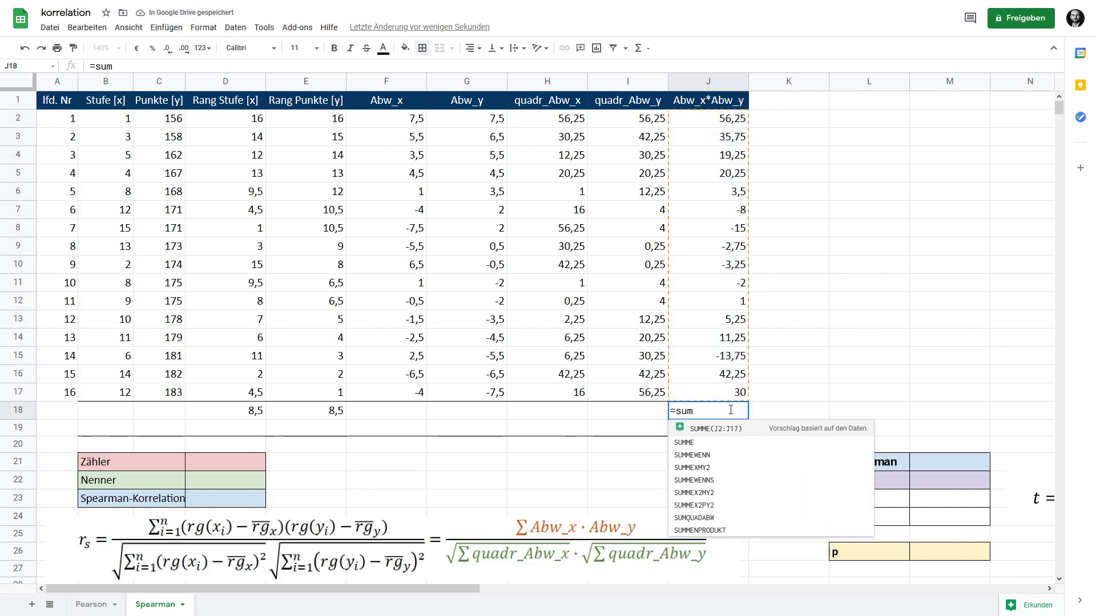
pyautogui.press('Tab')
pyautogui.press('Return')
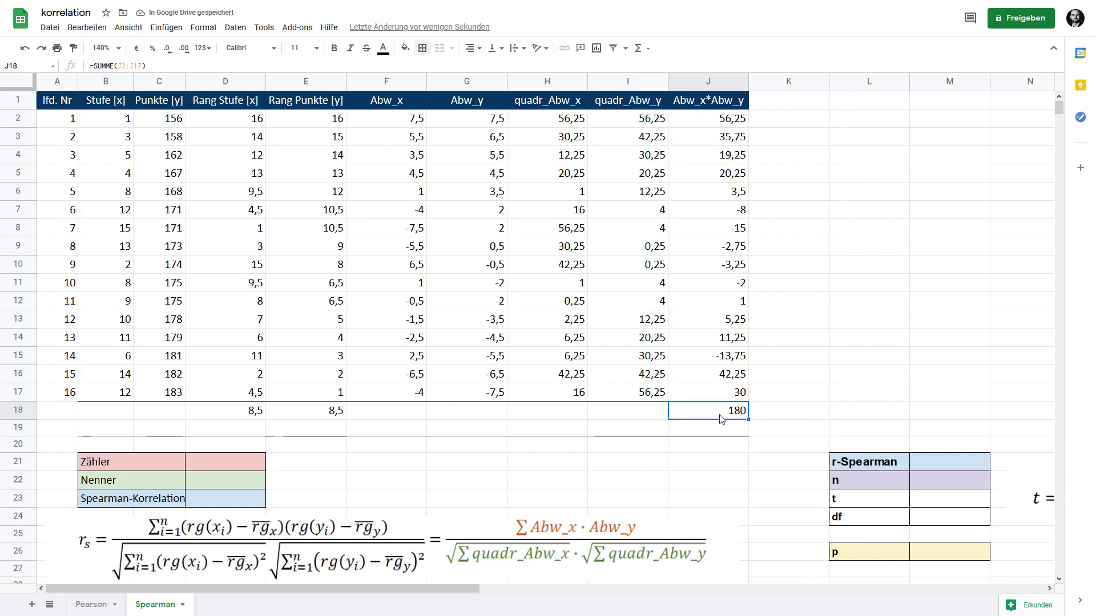
# Step: Shade the product sum cell J18 light orange
pyautogui.click(405, 49)
pyautogui.click(436, 116)
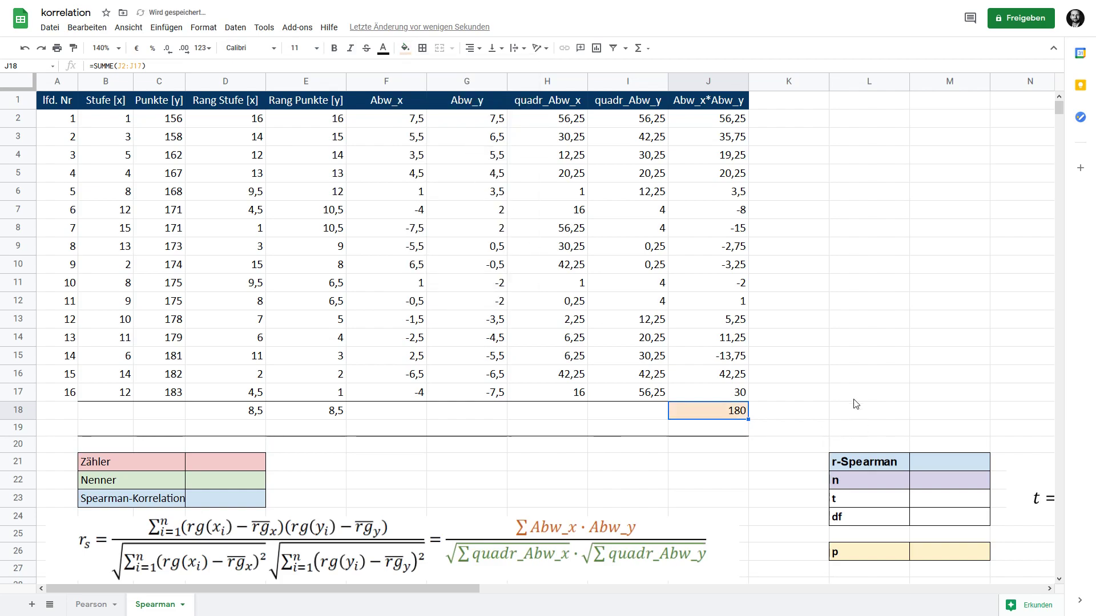
pyautogui.click(850, 357)
# Step: Reference the sum of the products as the Zähler in D21 with =J18
pyautogui.click(726, 417)
pyautogui.click(226, 465)
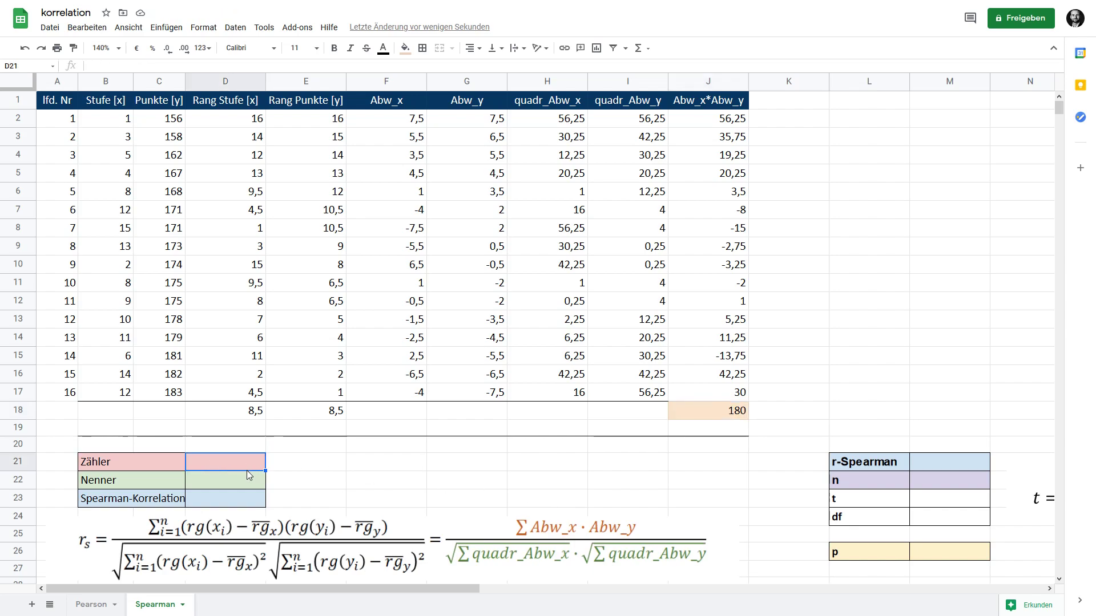
pyautogui.write('=')
pyautogui.click(721, 410)
pyautogui.press('Return')
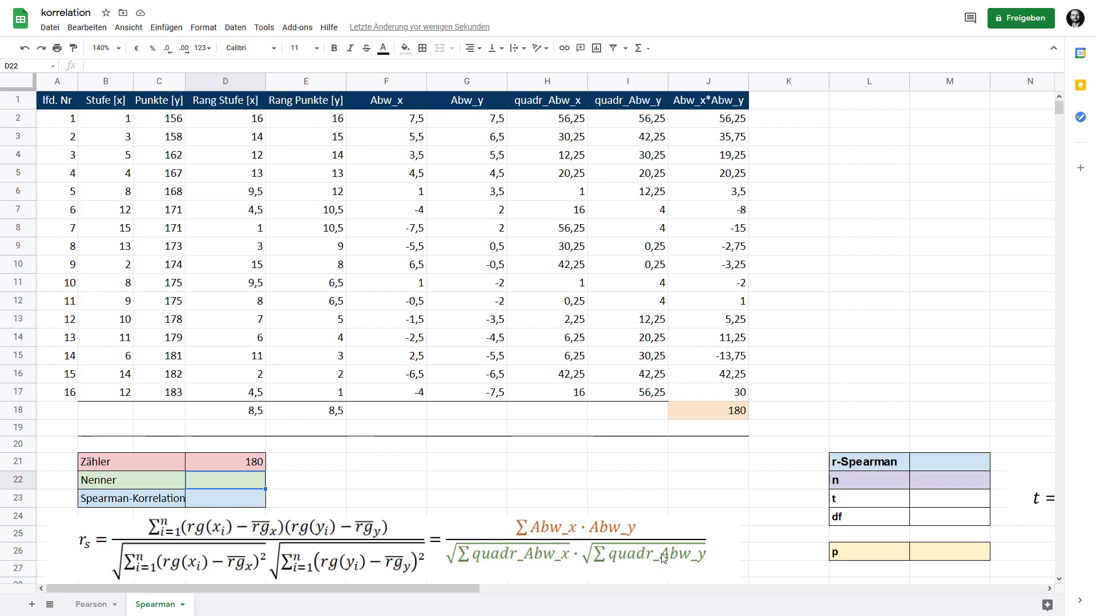
# Step: Sum the quadr_Abw_x values in H18 with =SUMME(H2:H17)
pyautogui.click(558, 411)
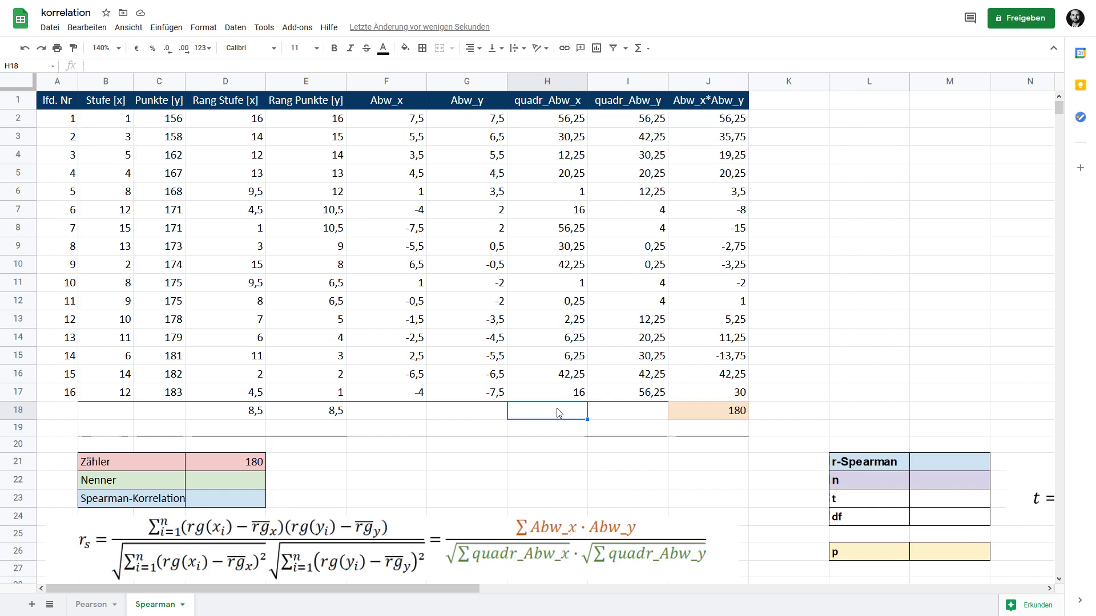
pyautogui.write('=S')
pyautogui.press('Down')
pyautogui.press('Down')
pyautogui.press('Down')
pyautogui.press('Down')
pyautogui.press('Down')
pyautogui.press('Down')
pyautogui.press('Down')
pyautogui.press('Down')
pyautogui.press('Down')
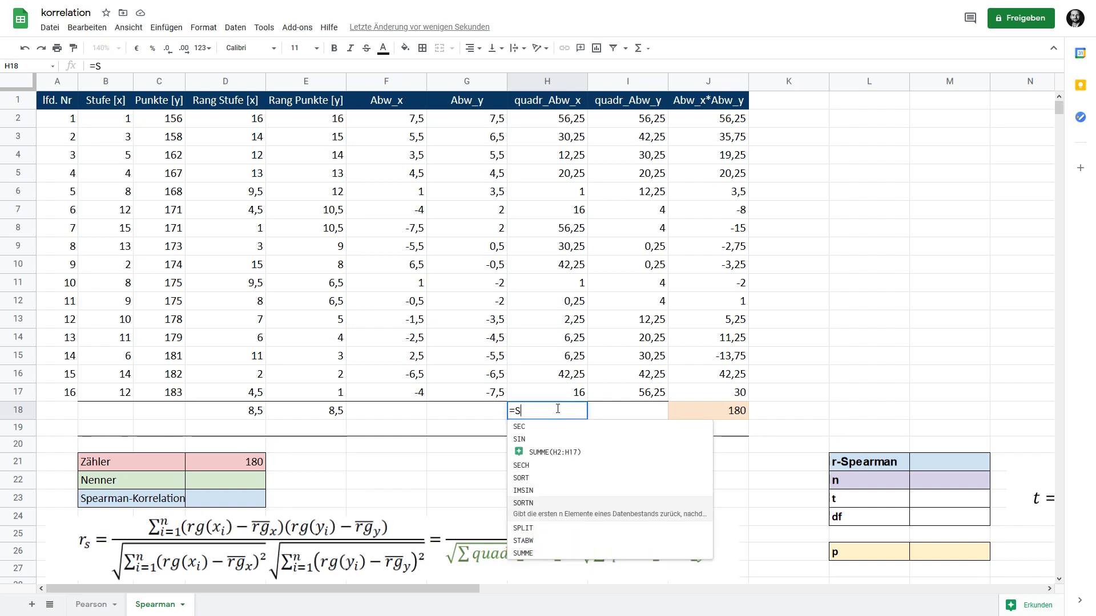
pyautogui.press('Tab')
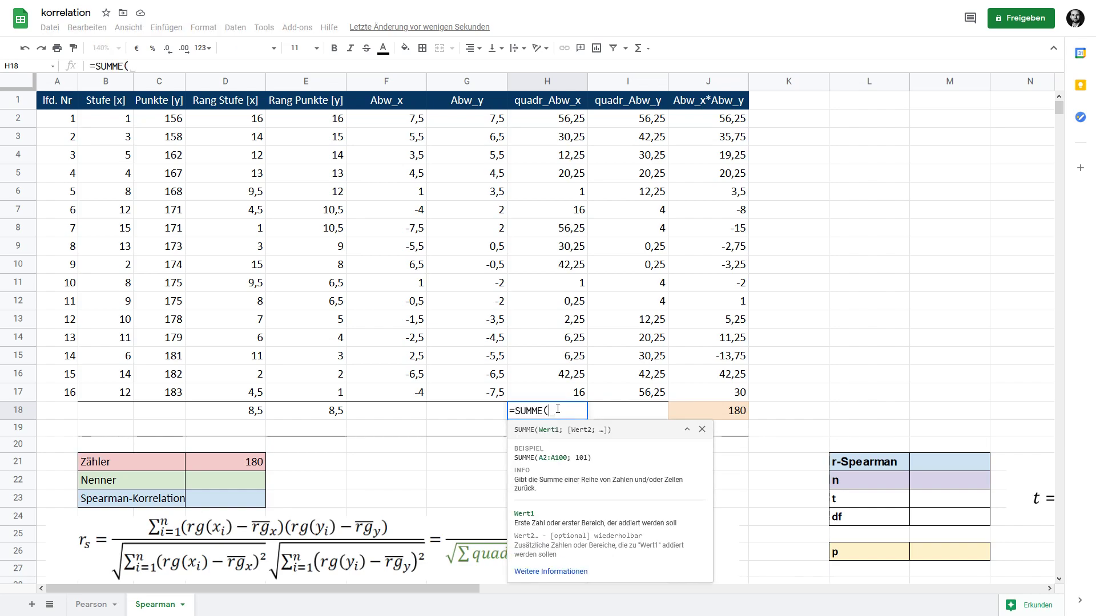
pyautogui.moveTo(582, 118); pyautogui.dragTo(553, 398)
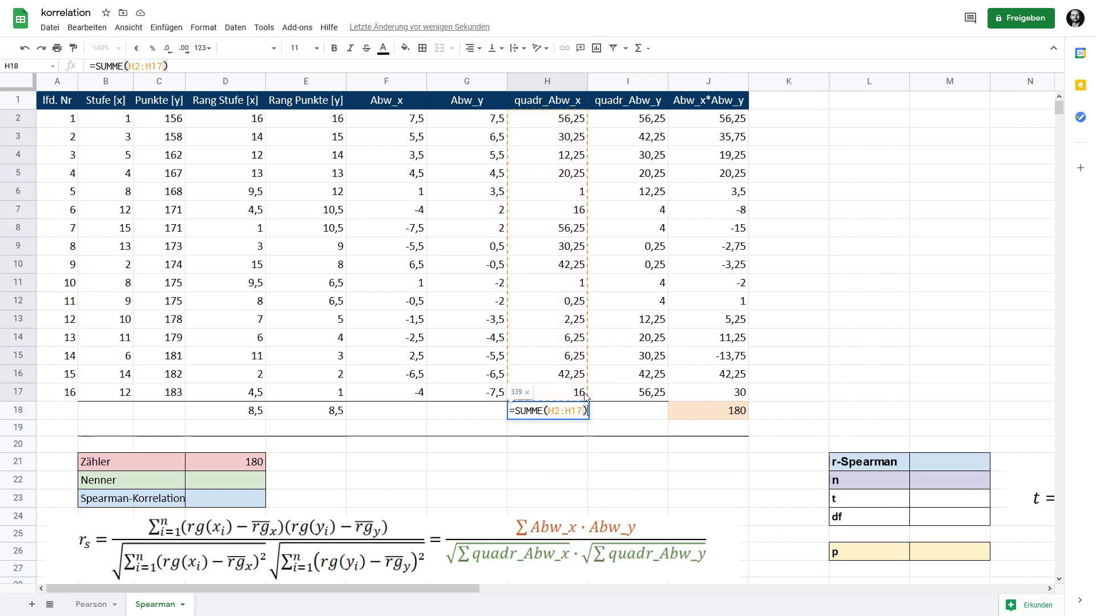
pyautogui.press('Return')
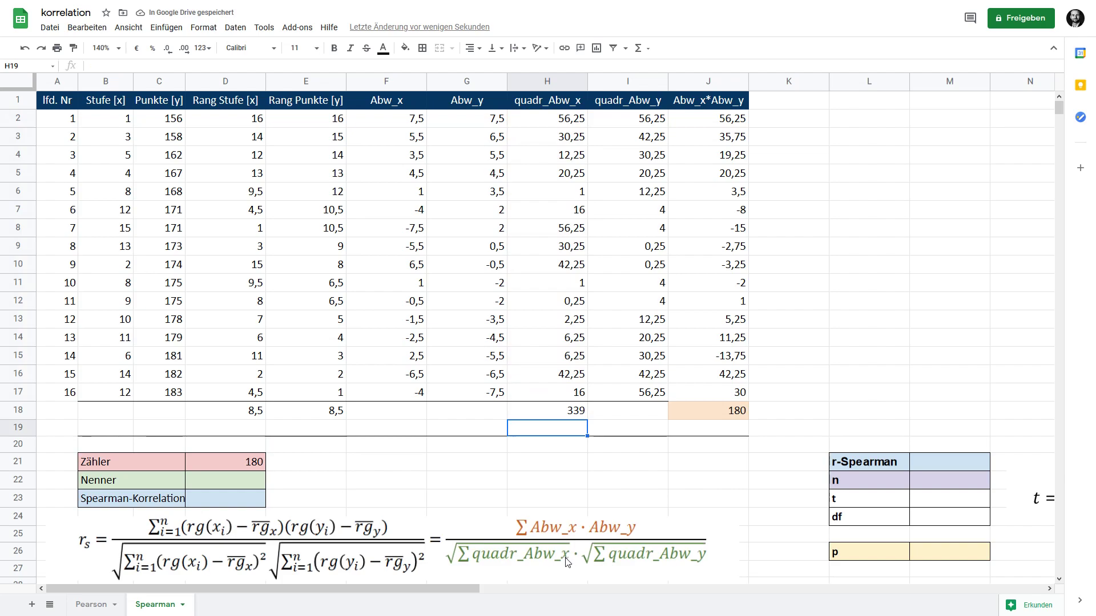
# Step: Calculate the square root of the quadr_Abw_x sum in H19 with =WURZEL(H18)
pyautogui.write('=Wu')
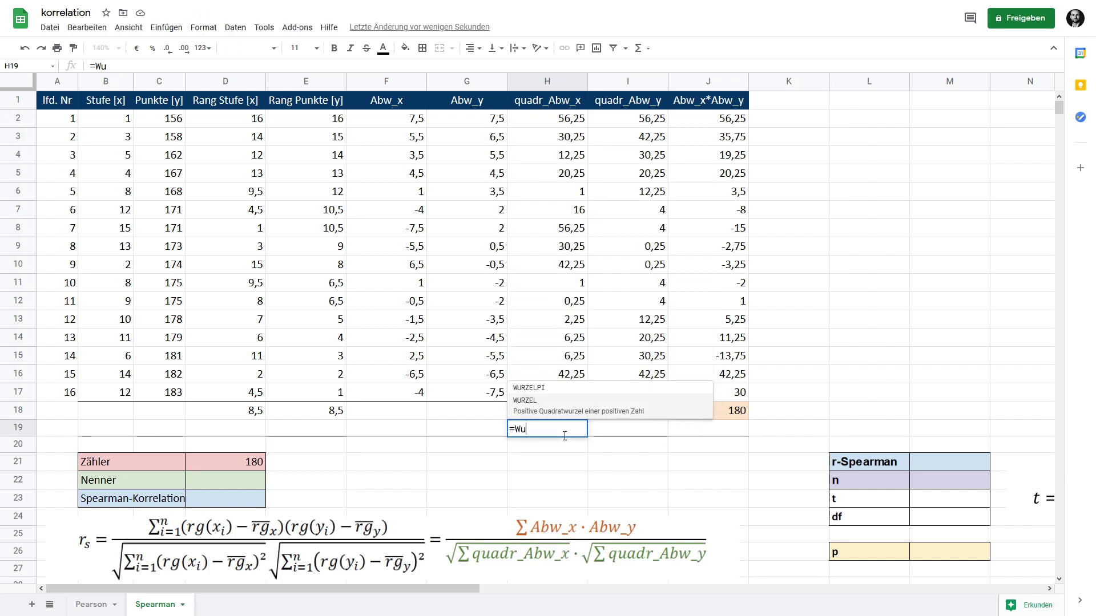
pyautogui.press('Tab')
pyautogui.write('H18')
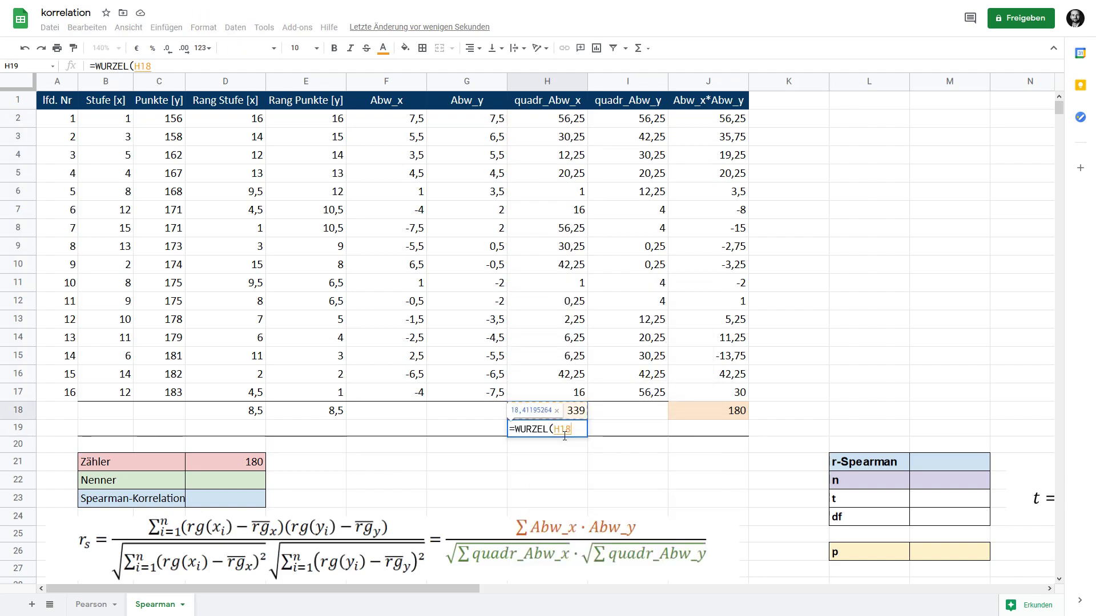
pyautogui.press('Return')
# Step: Extend the sum and square root formulas from H18:H19 to I18:I19 and check the copied references
pyautogui.click(578, 426)
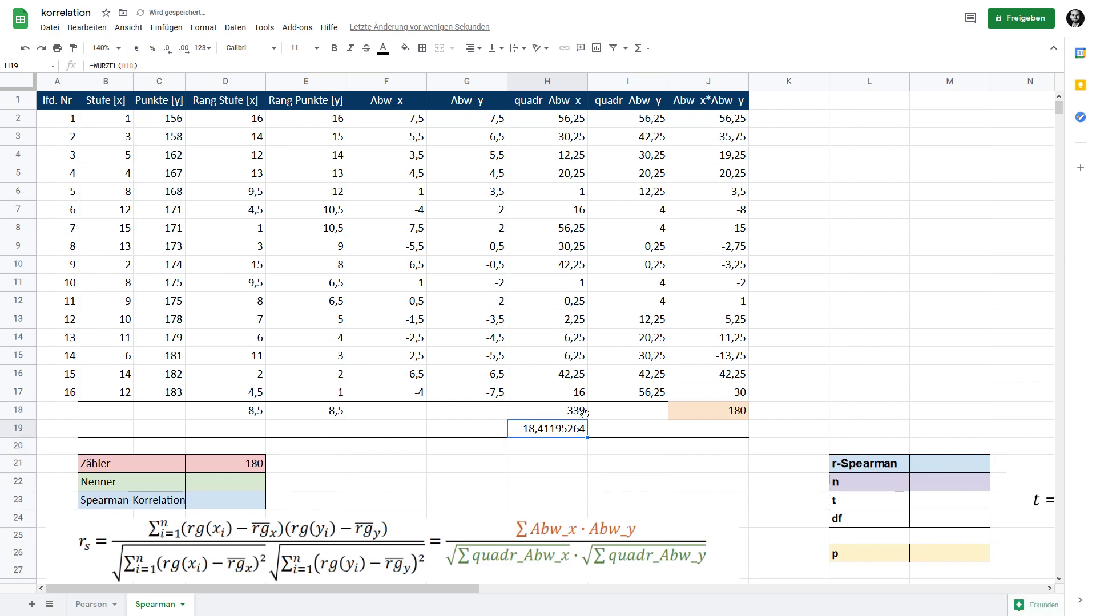
pyautogui.hotkey('shift', 'Up')
pyautogui.moveTo(587, 436); pyautogui.dragTo(638, 434)
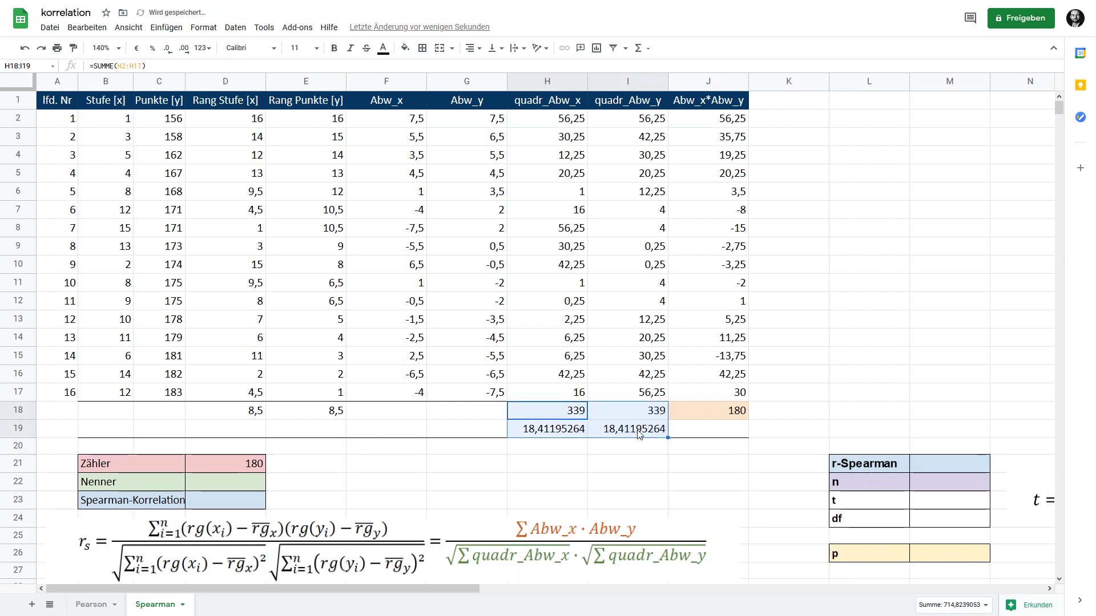
pyautogui.click(638, 432)
pyautogui.click(642, 410)
pyautogui.click(132, 66)
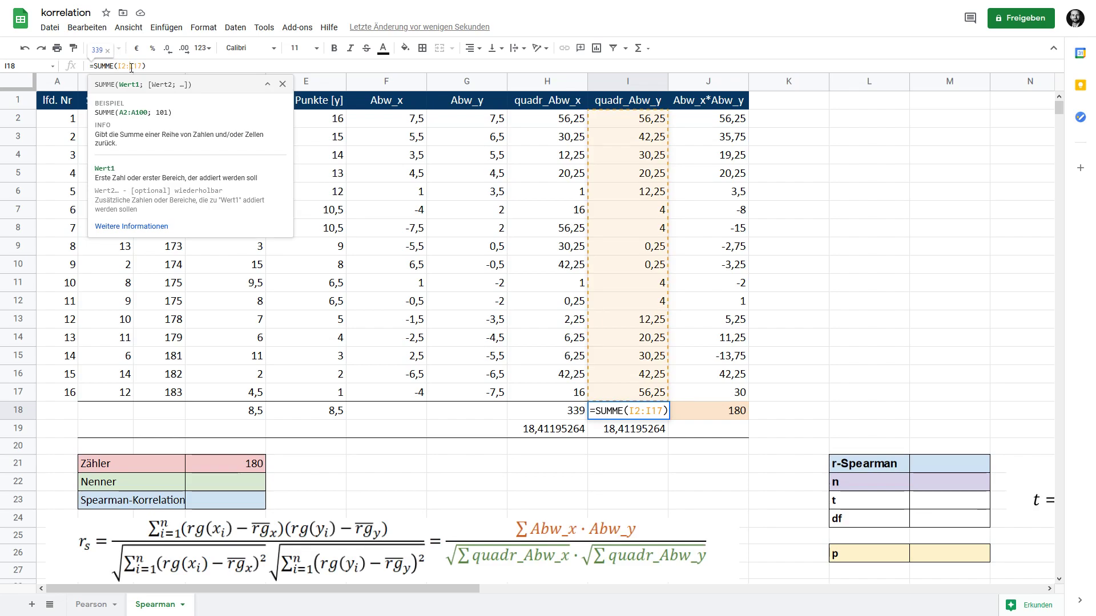
pyautogui.press('Return')
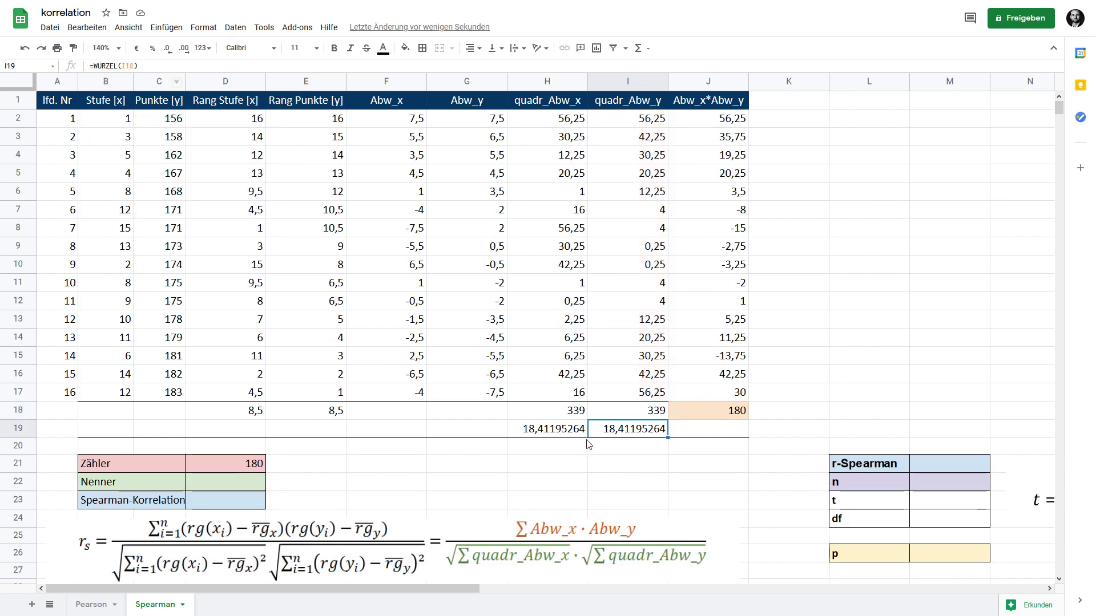
# Step: Shade the square root cells H19:I19 light green
pyautogui.keyDown('shift'); pyautogui.click(552, 429); pyautogui.keyUp('shift')
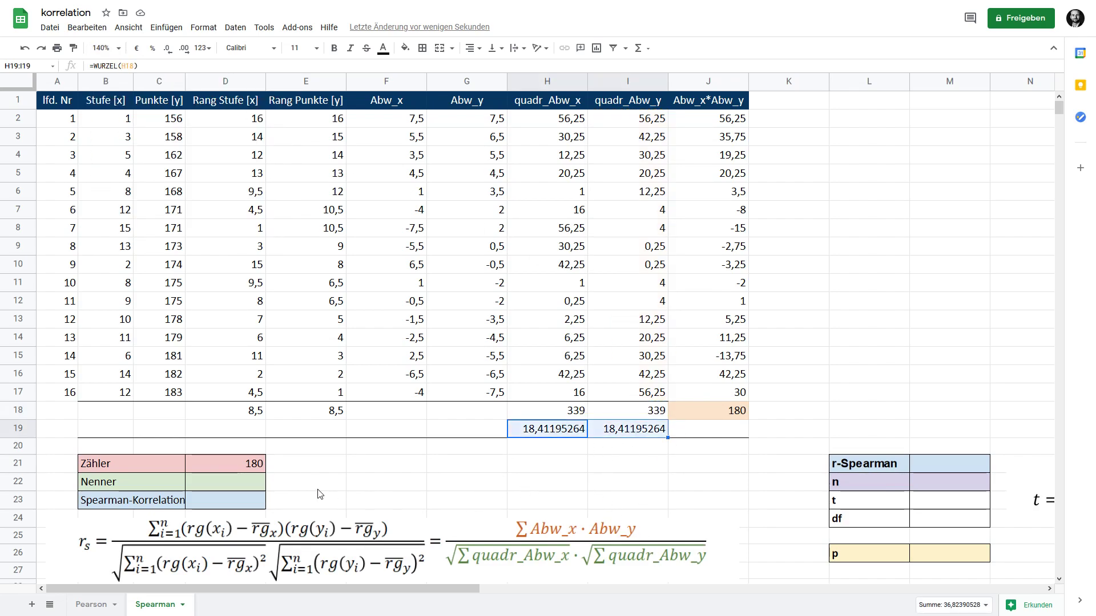
pyautogui.click(242, 483)
pyautogui.moveTo(542, 434); pyautogui.dragTo(623, 433)
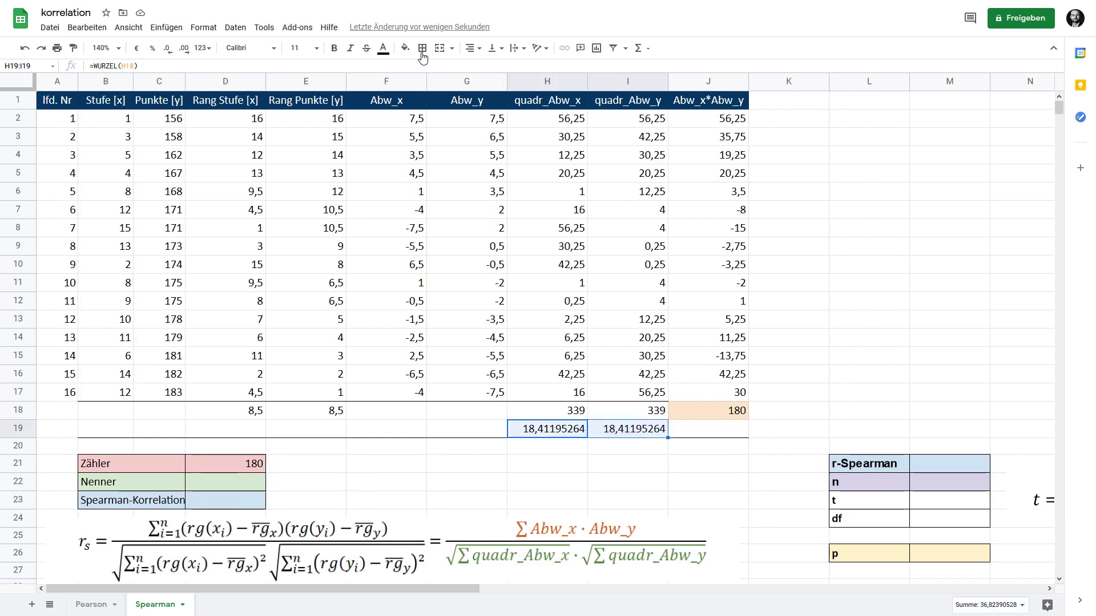
pyautogui.click(405, 48)
pyautogui.click(461, 121)
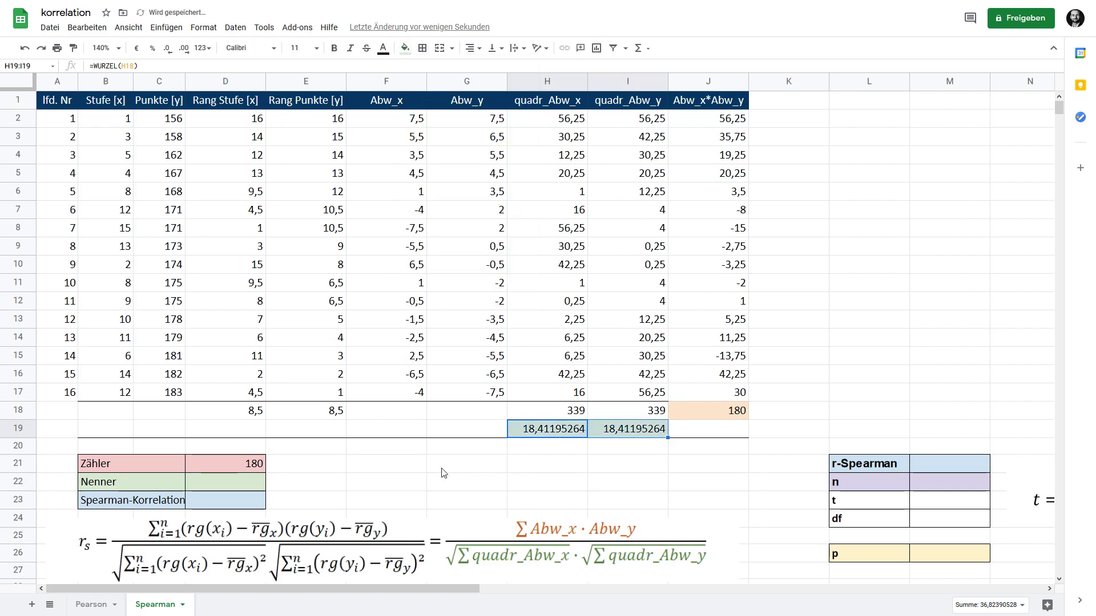
# Step: Calculate the Nenner in D22 by multiplying the two square roots with =H19*I19
pyautogui.click(245, 485)
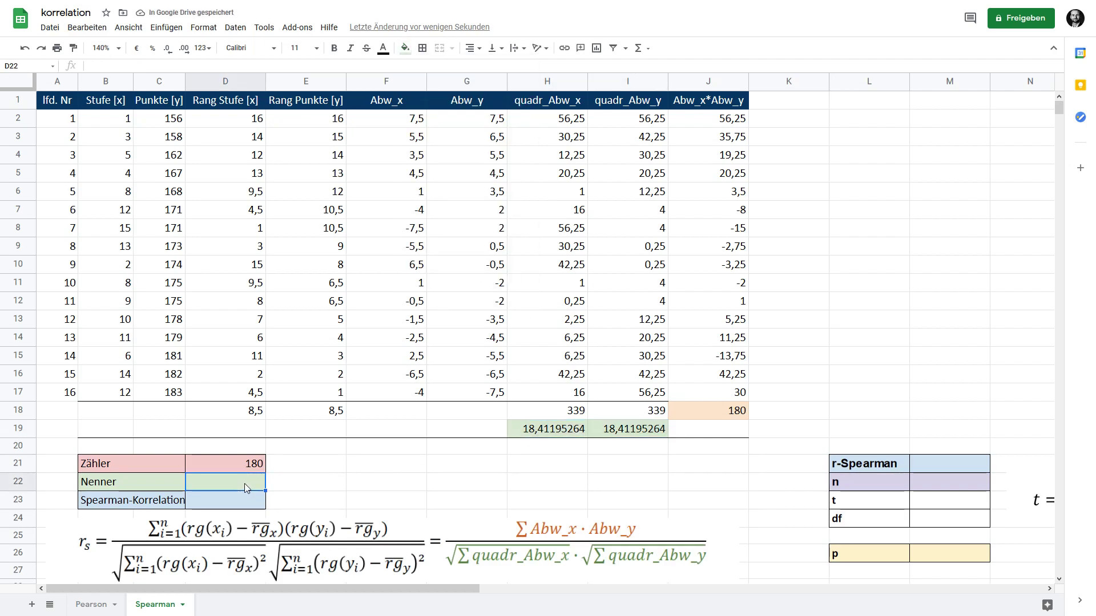
pyautogui.write('=')
pyautogui.click(577, 432)
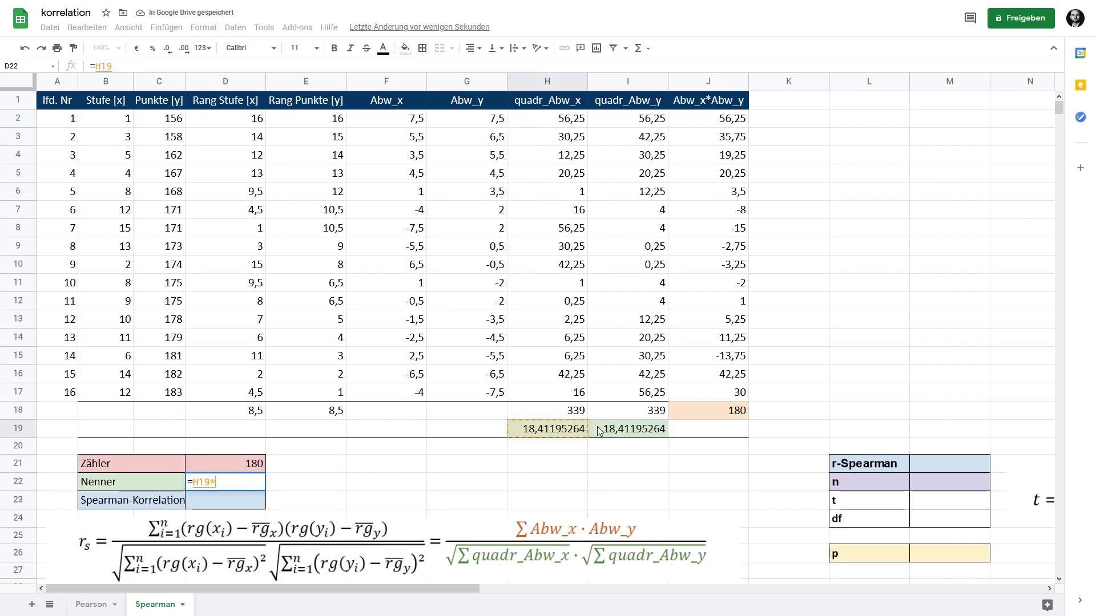
pyautogui.write('*')
pyautogui.click(628, 429)
pyautogui.press('Return')
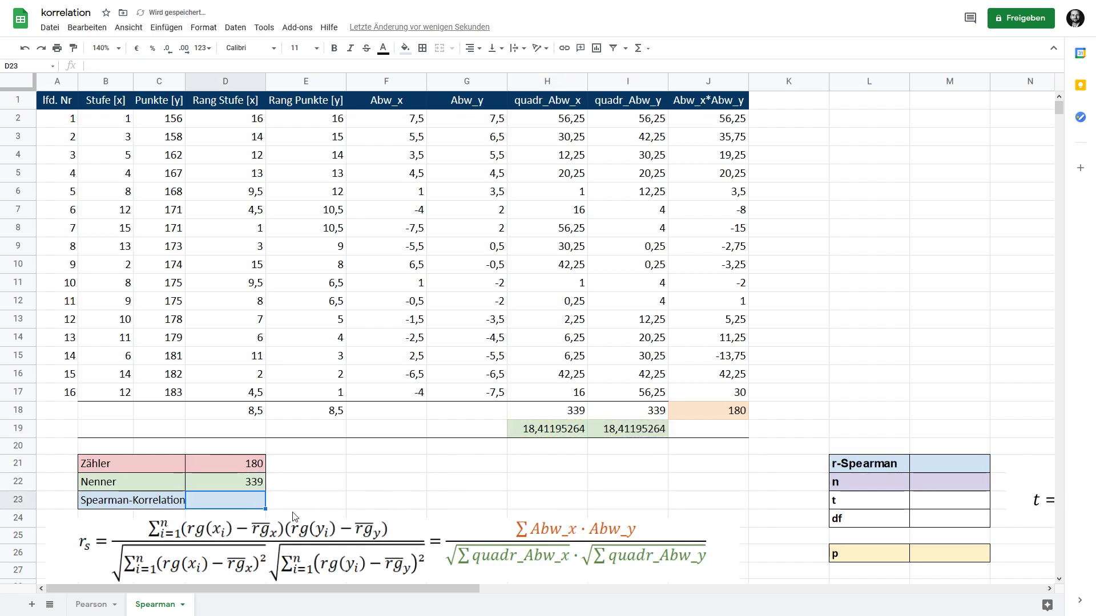
# Step: Calculate the Spearman-Korrelation in D23 with =D21/D22 and check the linked r-Spearman cell M21
pyautogui.write('=')
pyautogui.press('Up')
pyautogui.press('Up')
pyautogui.write('/')
pyautogui.press('Down')
pyautogui.press('Up')
pyautogui.press('Up')
pyautogui.press('Return')
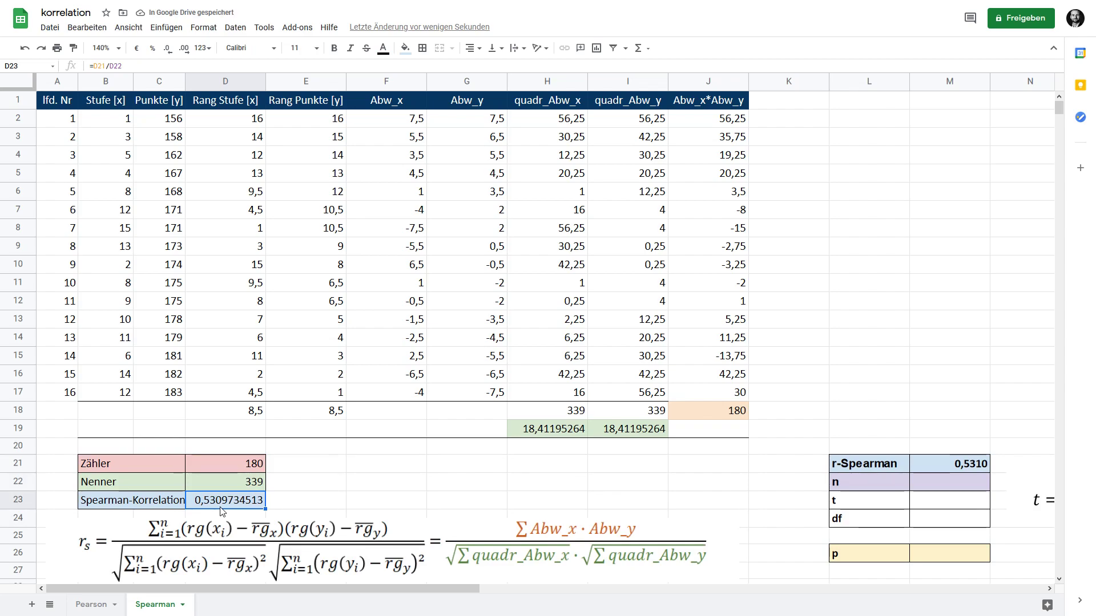
pyautogui.click(962, 465)
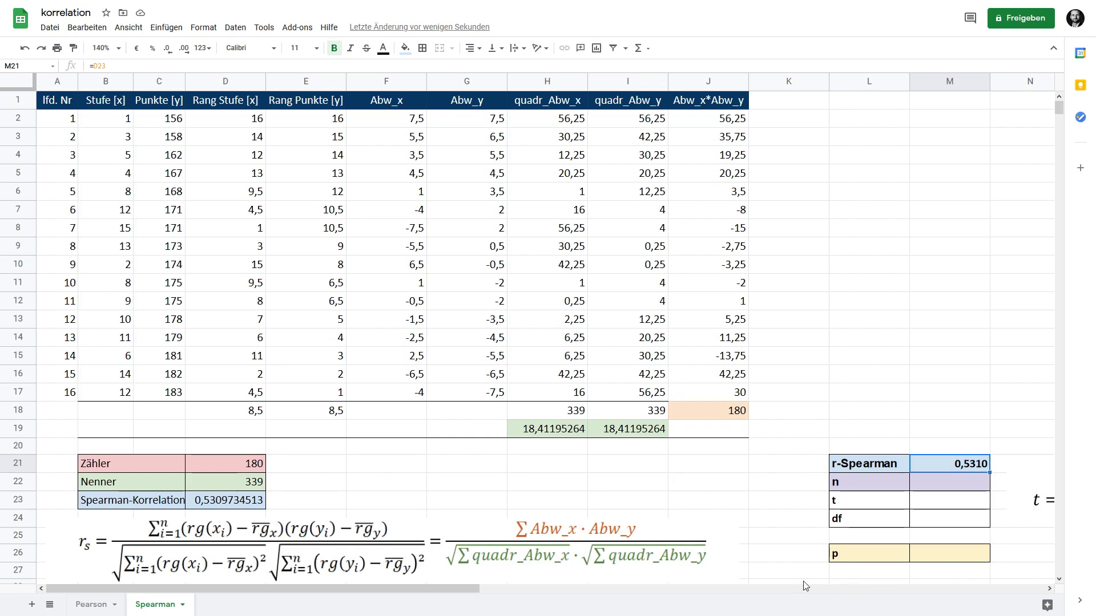
# Step: Move the Korrelationen output image up from below the tables so it lies over columns G to K, around rows 4 to 12
pyautogui.scroll(-8, 645, 536)
pyautogui.moveTo(965, 536); pyautogui.dragTo(839, 333)
pyautogui.scroll(8, 865, 294)
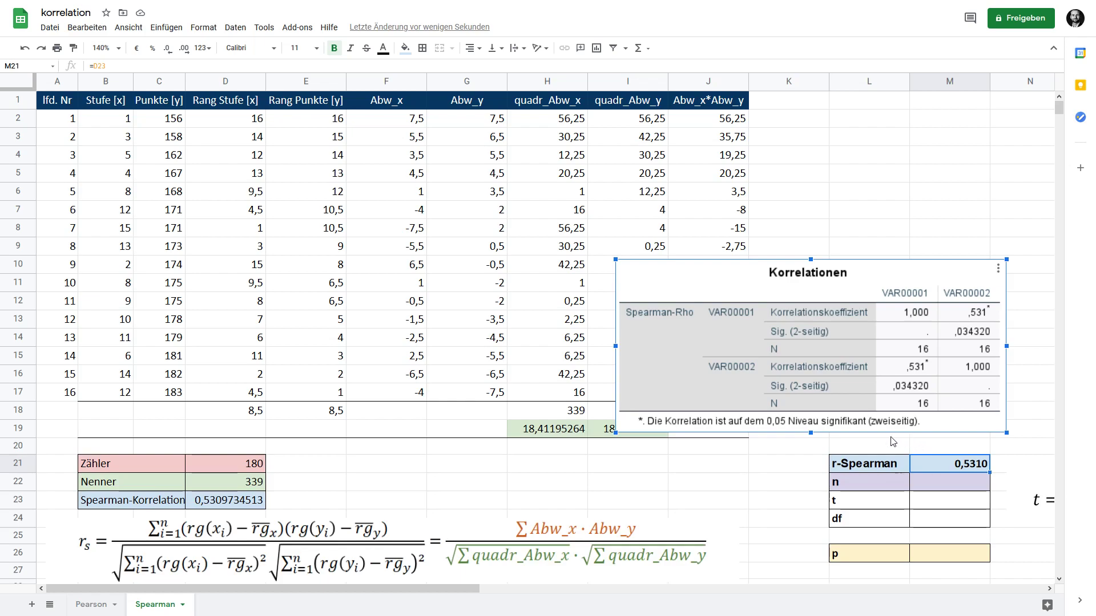
pyautogui.moveTo(449, 594); pyautogui.dragTo(635, 595)
pyautogui.moveTo(759, 344); pyautogui.dragTo(408, 232)
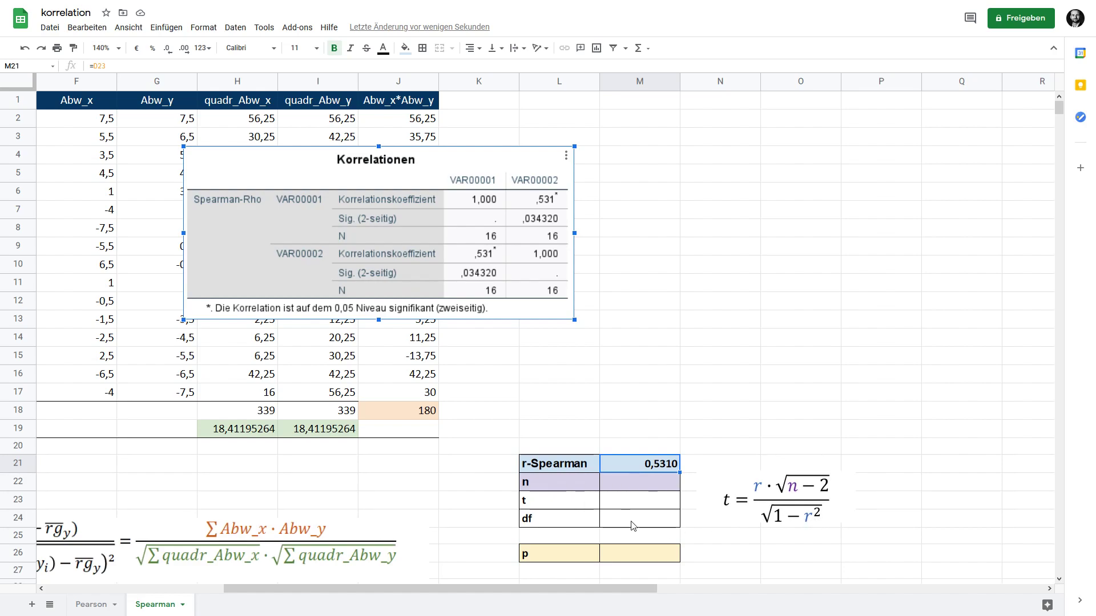
# Step: Determine the sample size n in M22 by counting the Stufe values with =ANZAHL(B2:B17)
pyautogui.click(540, 521)
pyautogui.click(628, 558)
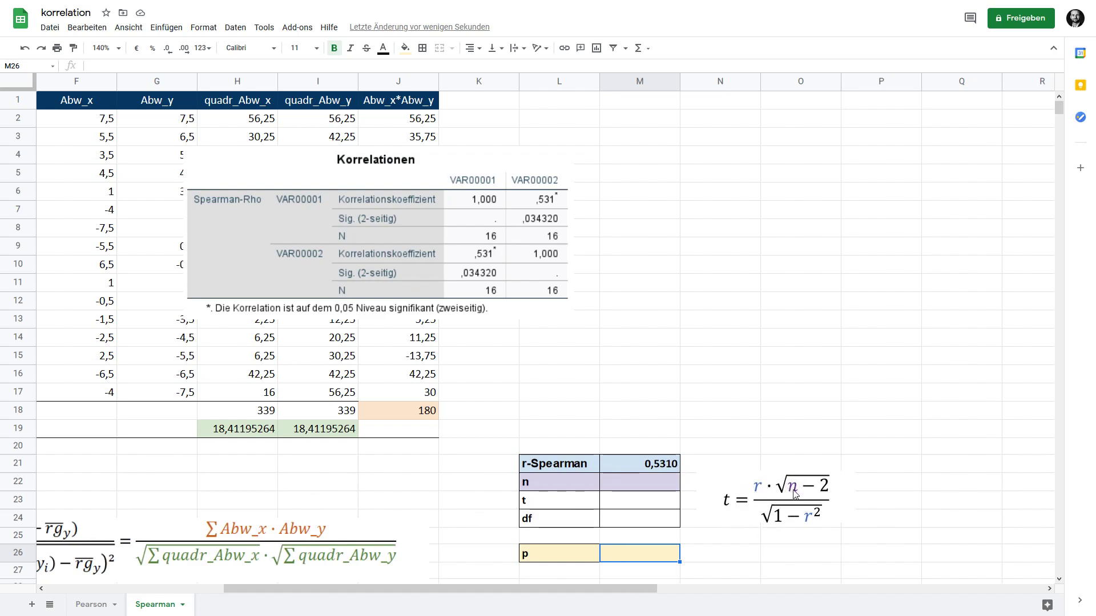
pyautogui.click(642, 485)
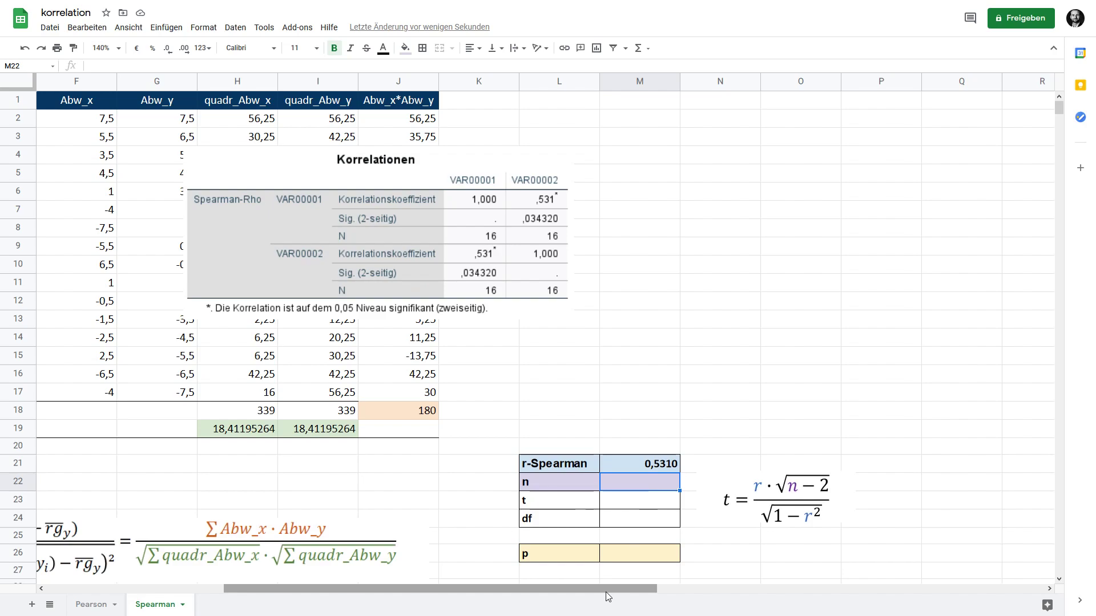
pyautogui.write('=anz')
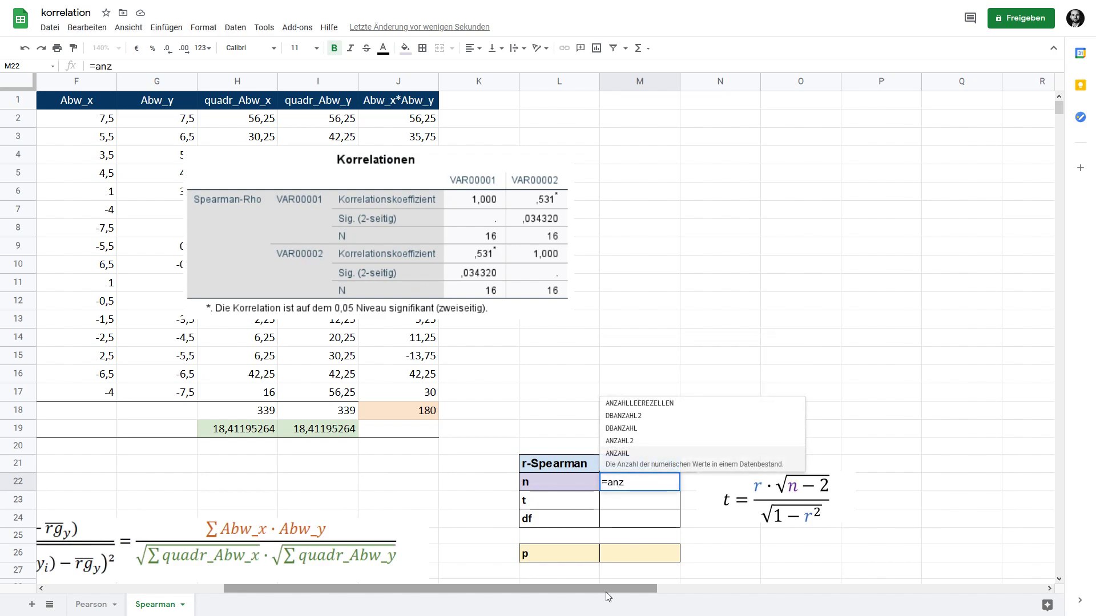
pyautogui.press('Tab')
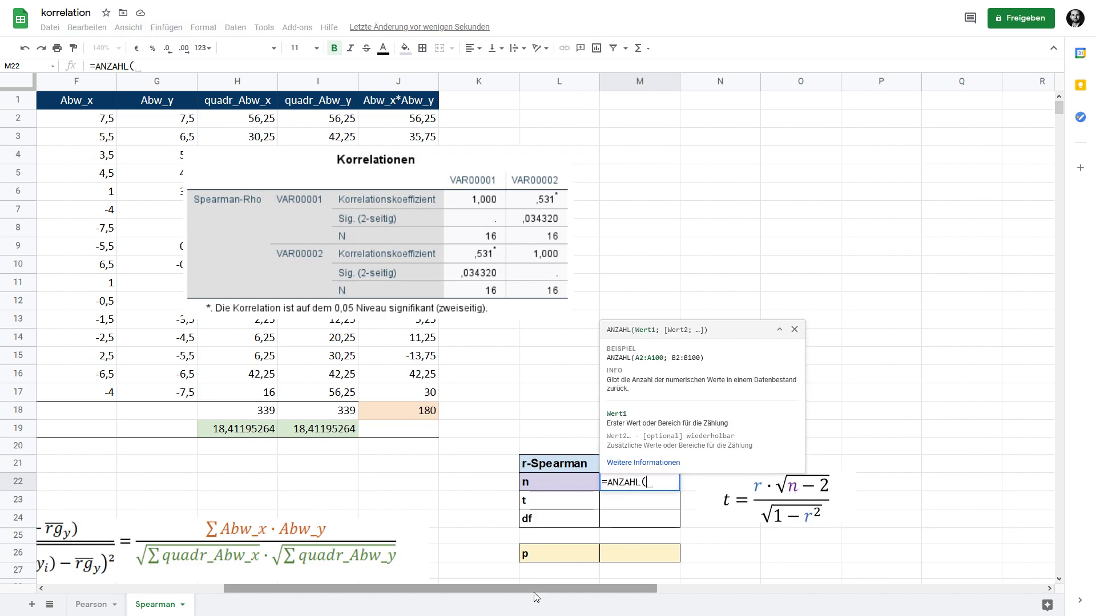
pyautogui.moveTo(605, 592); pyautogui.dragTo(302, 609)
pyautogui.moveTo(113, 128); pyautogui.dragTo(114, 401)
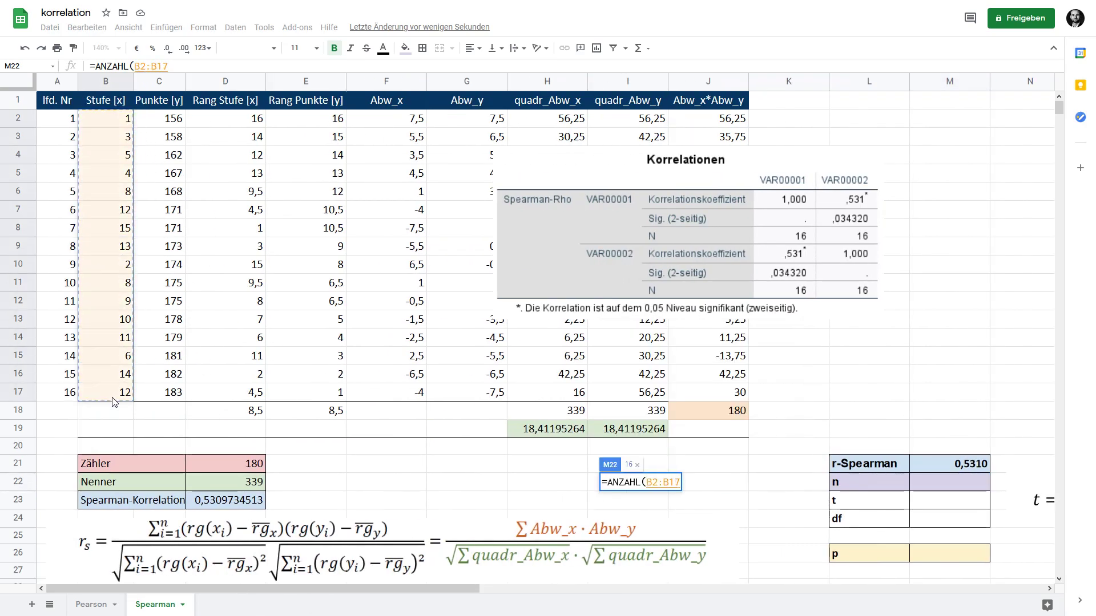
pyautogui.press('Return')
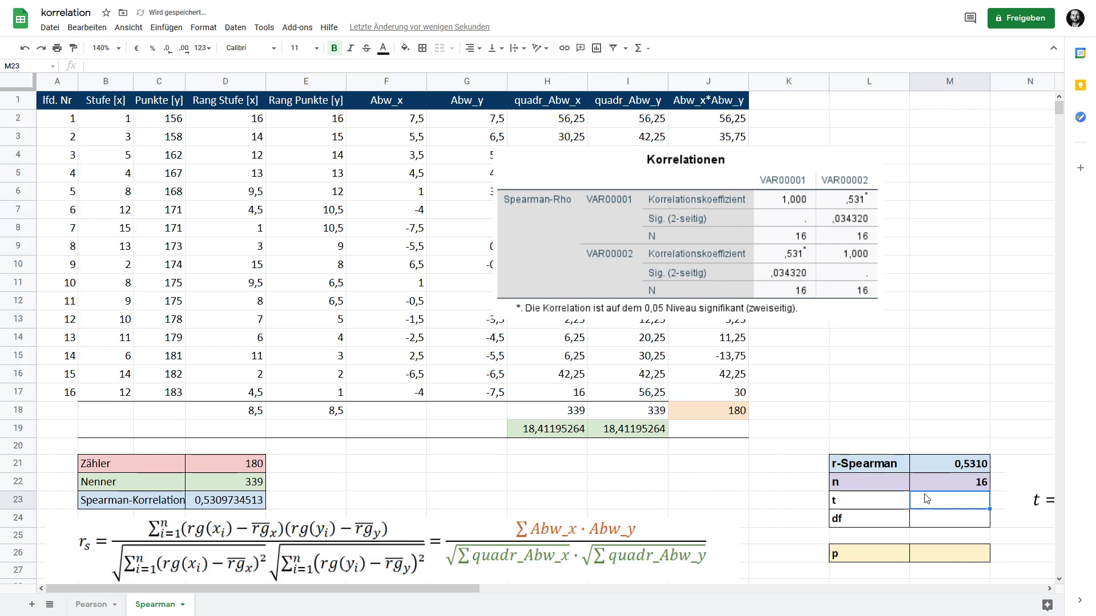
pyautogui.click(926, 486)
# Step: Begin the t formula in M23 with the numerator =(M21*WURZEL(M22-2))
pyautogui.moveTo(454, 588); pyautogui.dragTo(599, 603)
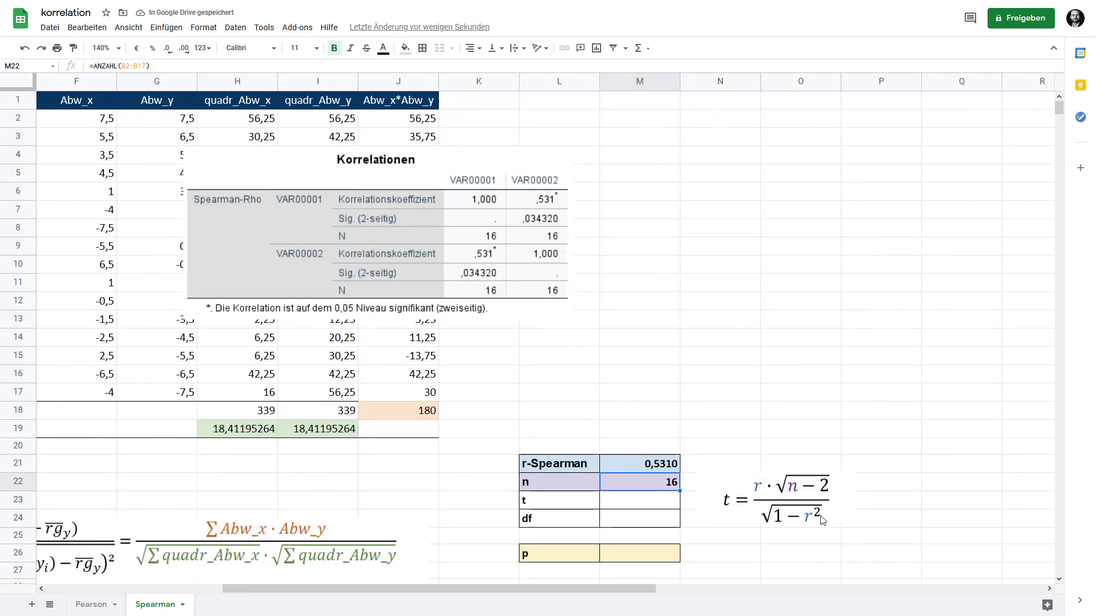
pyautogui.click(655, 509)
pyautogui.write('=')
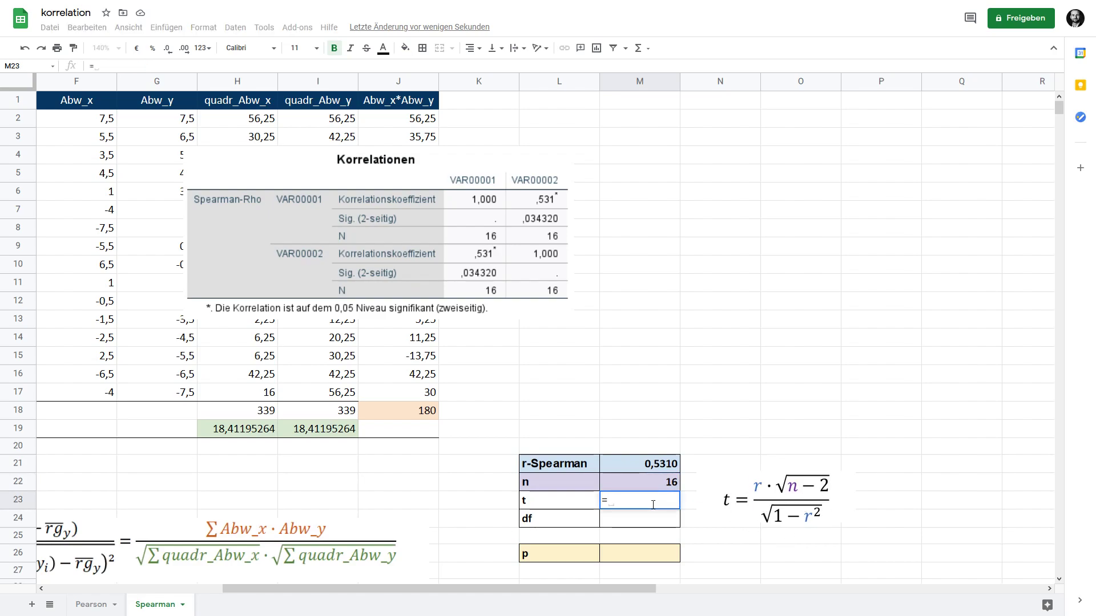
pyautogui.write('(')
pyautogui.click(660, 469)
pyautogui.write('*Wurz')
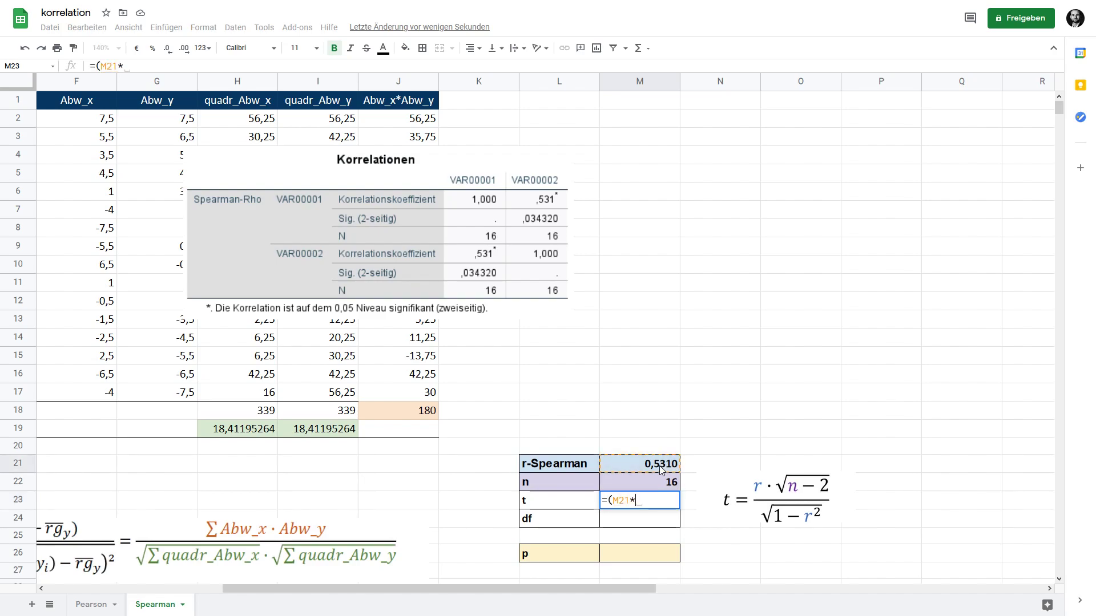
pyautogui.click(661, 470)
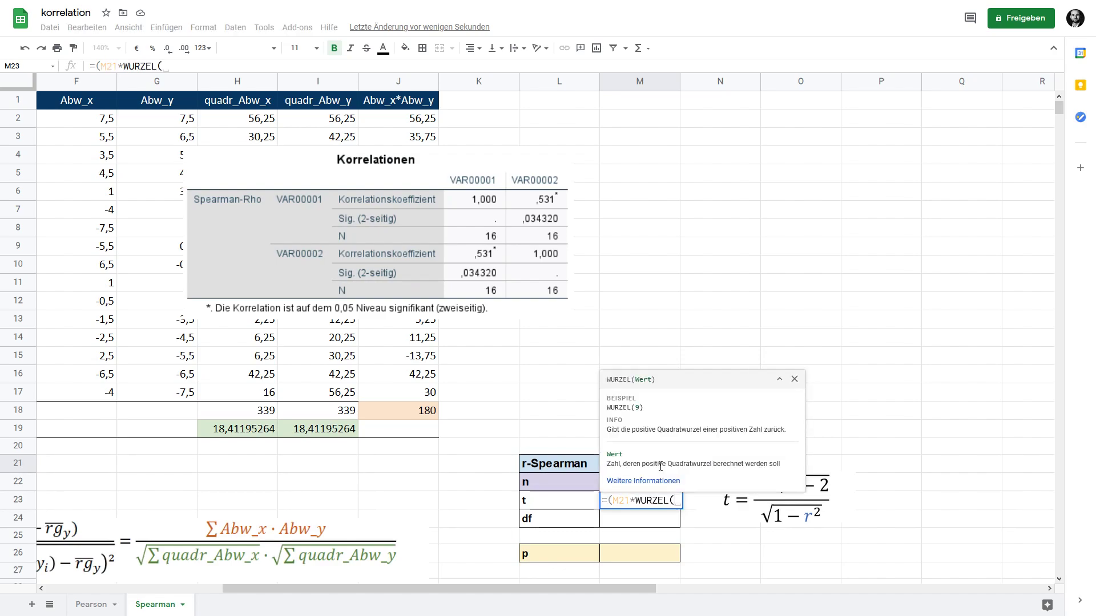
pyautogui.scroll(-2, 927, 511)
pyautogui.scroll(-2, 927, 510)
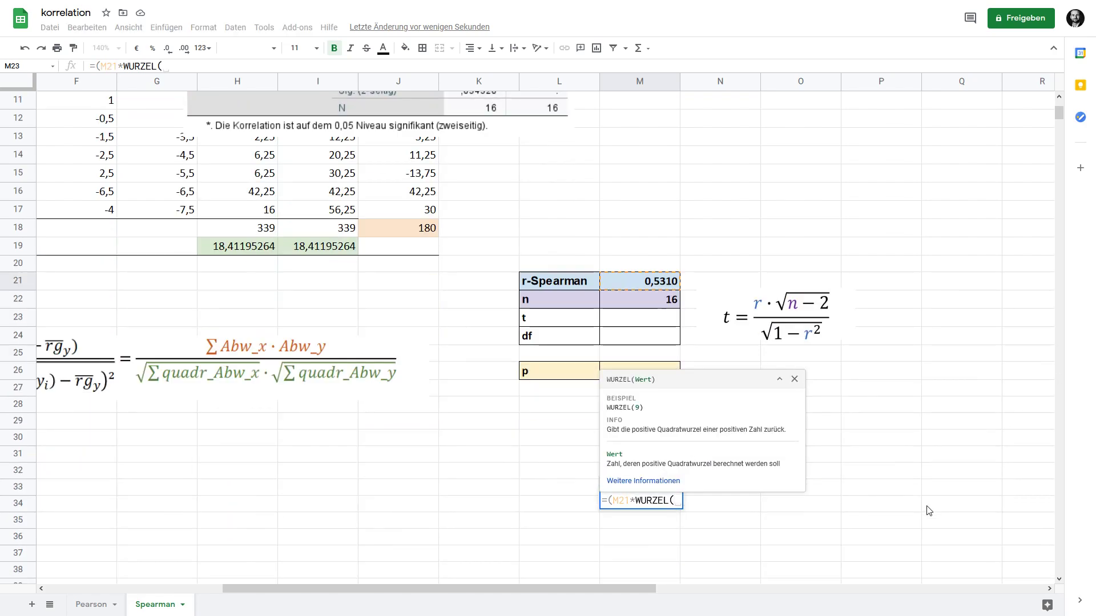
pyautogui.click(670, 308)
pyautogui.write('-')
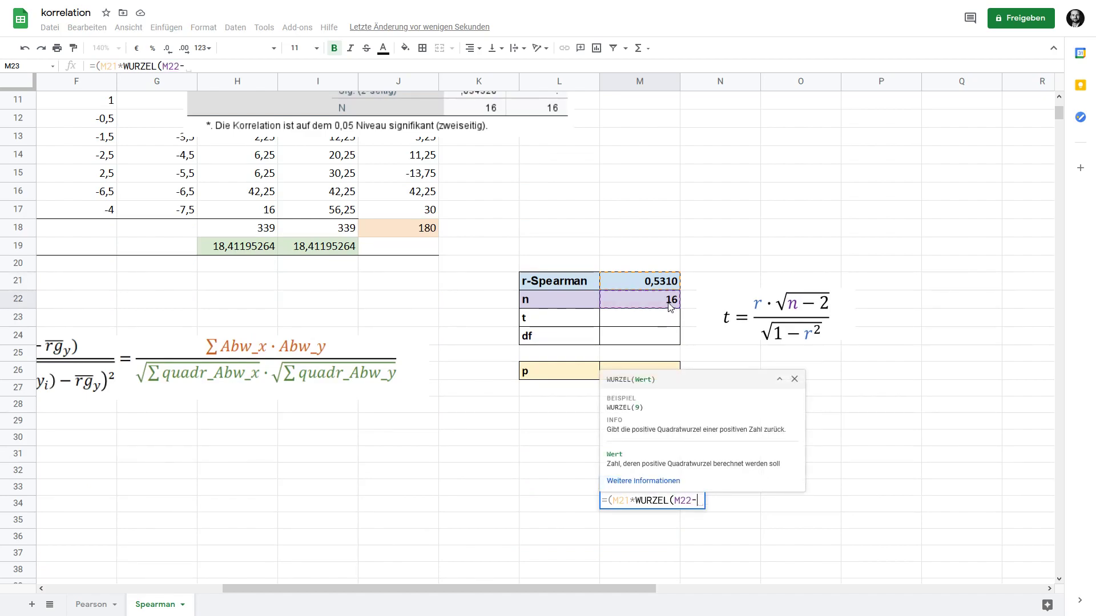
pyautogui.write('2))')
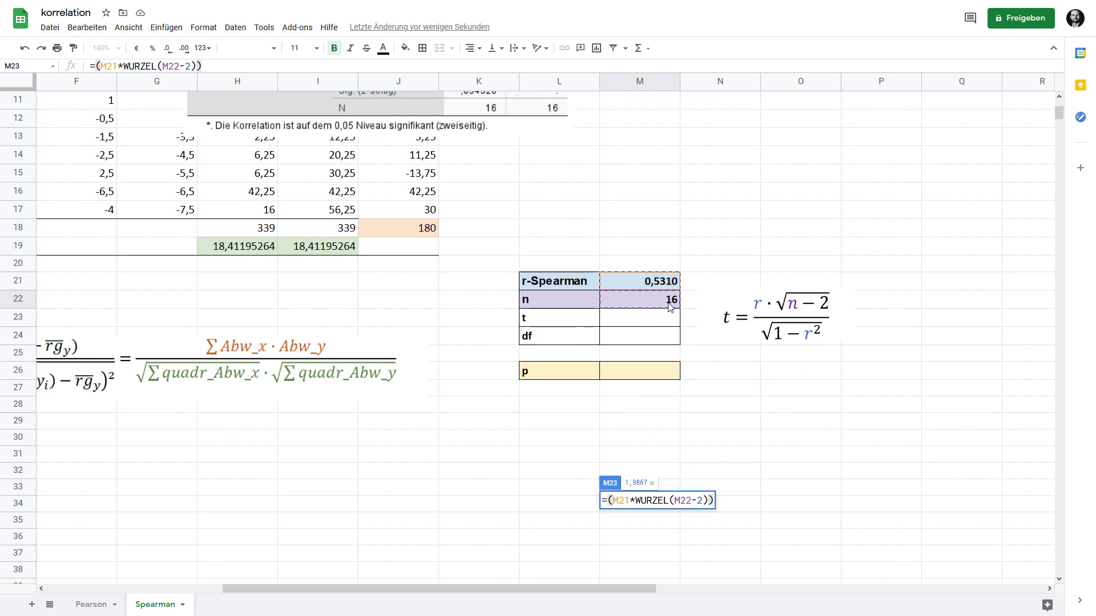
# Step: Complete the t formula in M23 by dividing the numerator by WURZEL(1-M21^2)
pyautogui.write('/WURZEL(')
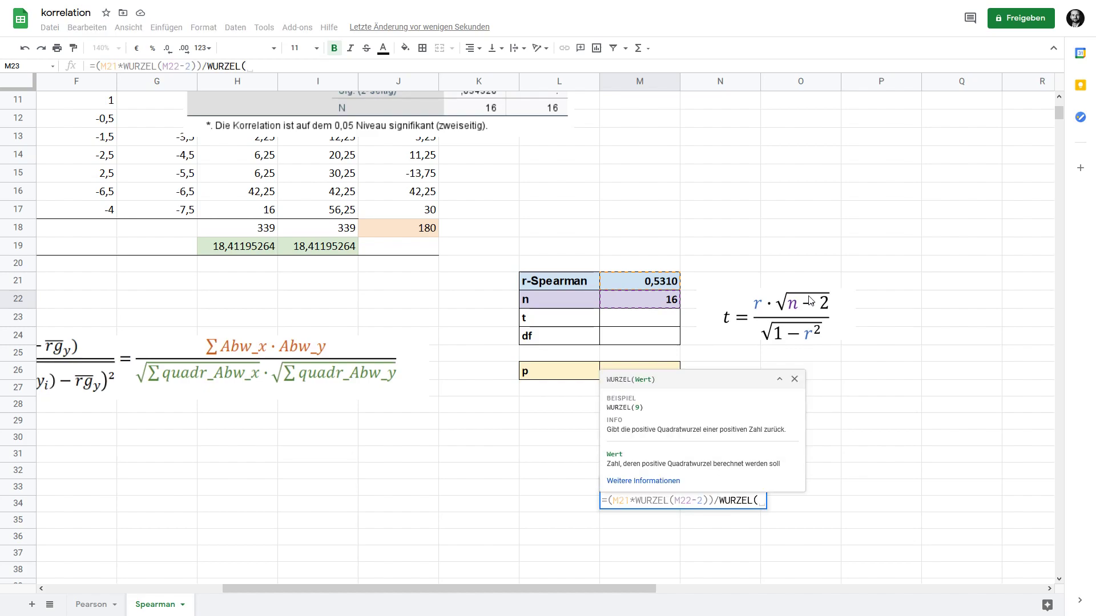
pyautogui.write('1-')
pyautogui.click(658, 284)
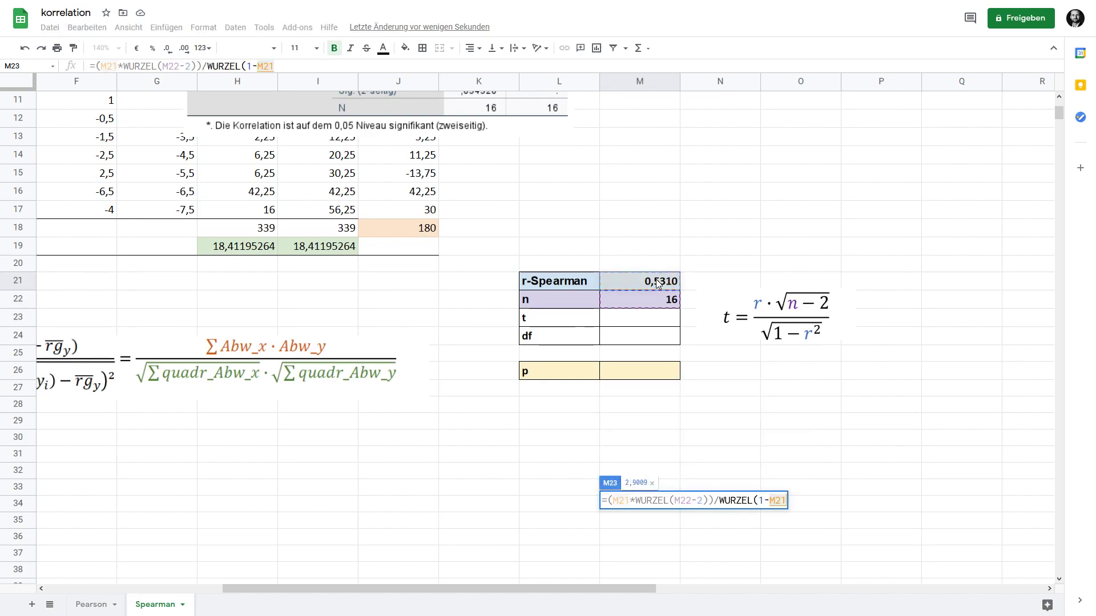
pyautogui.write('^2)')
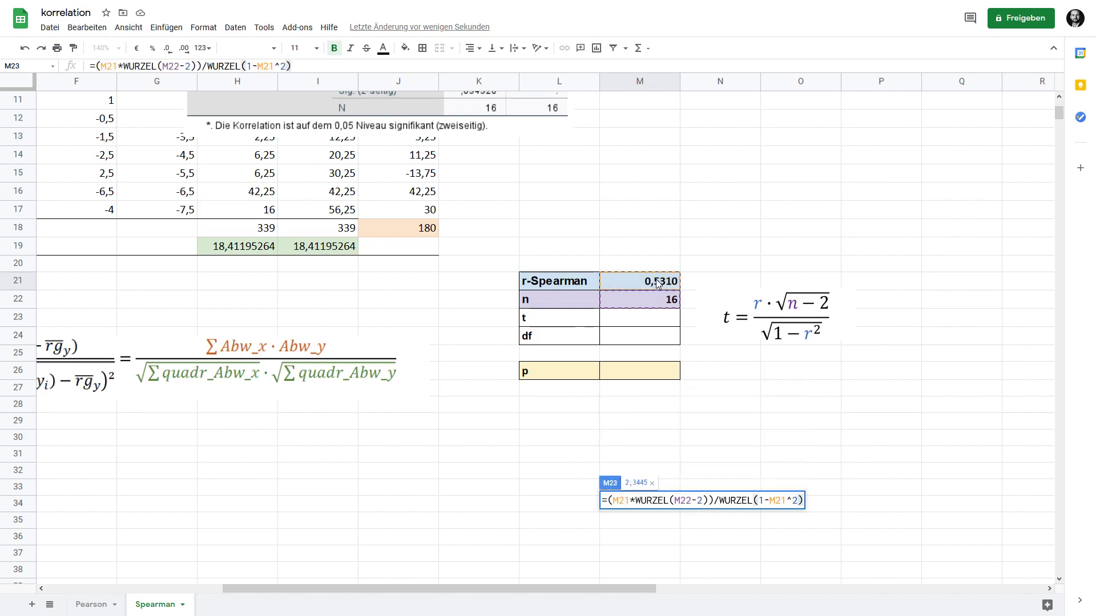
pyautogui.press('Return')
pyautogui.press('Up')
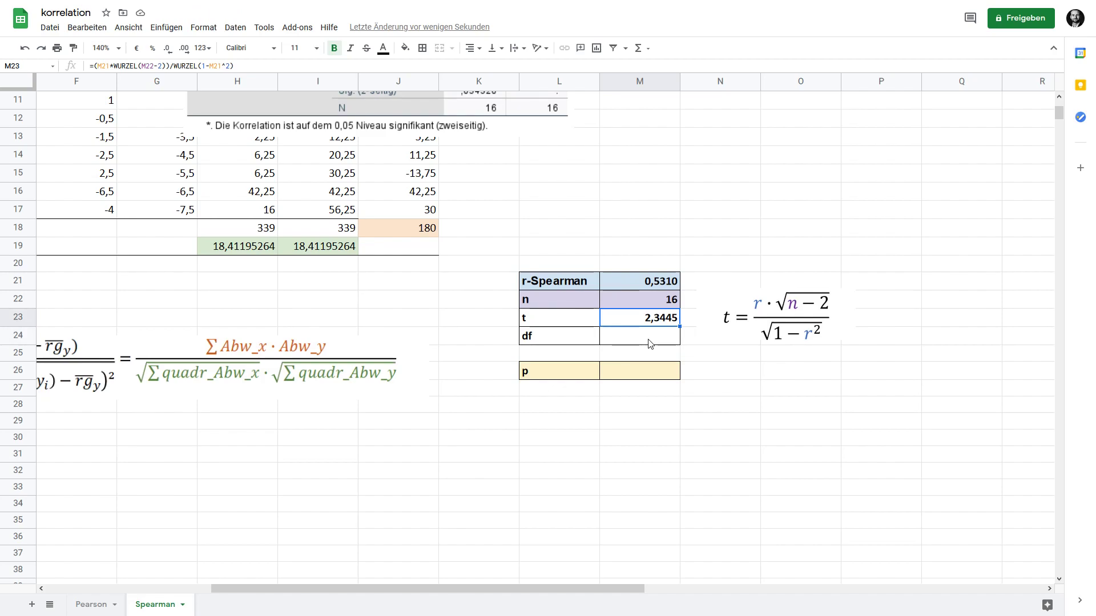
# Step: Calculate the degrees of freedom df in M24 with =M22-2
pyautogui.click(674, 303)
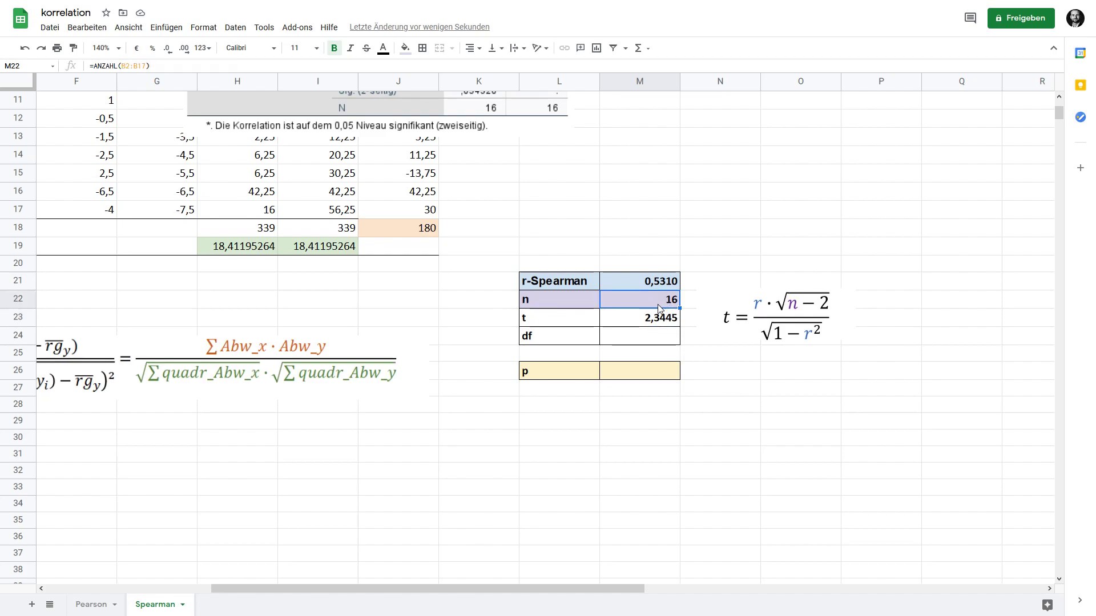
pyautogui.click(647, 340)
pyautogui.write('=')
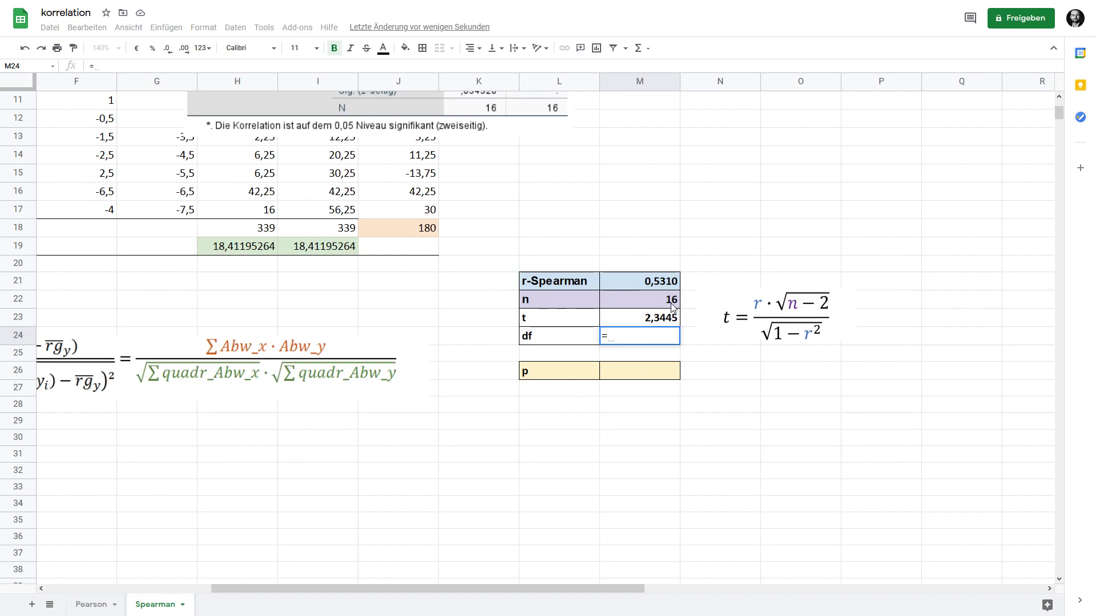
pyautogui.click(672, 306)
pyautogui.write('-2')
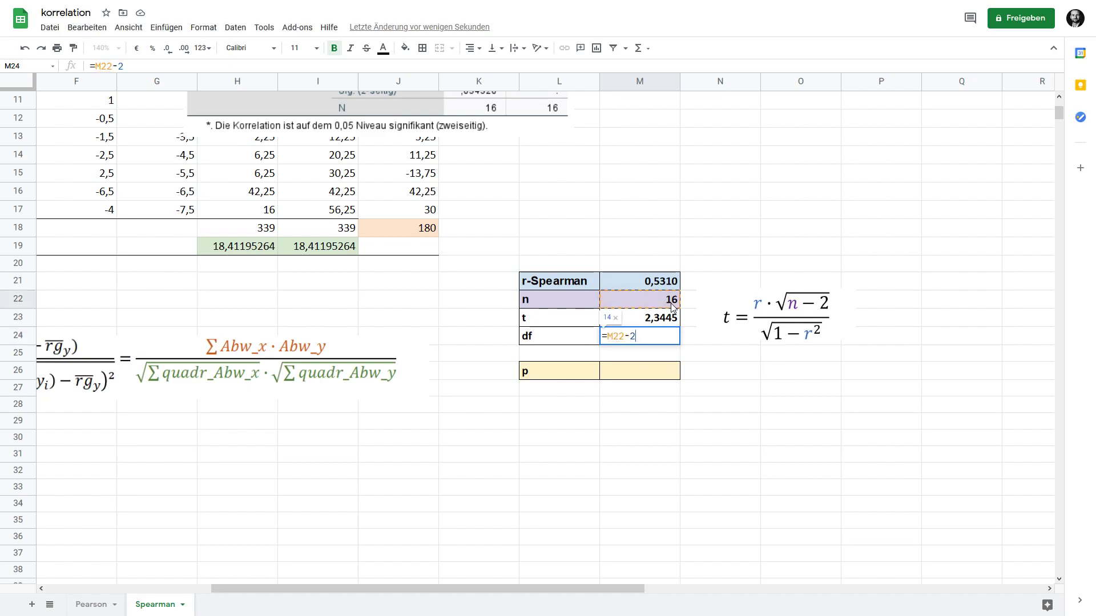
pyautogui.press('Return')
pyautogui.press('Up')
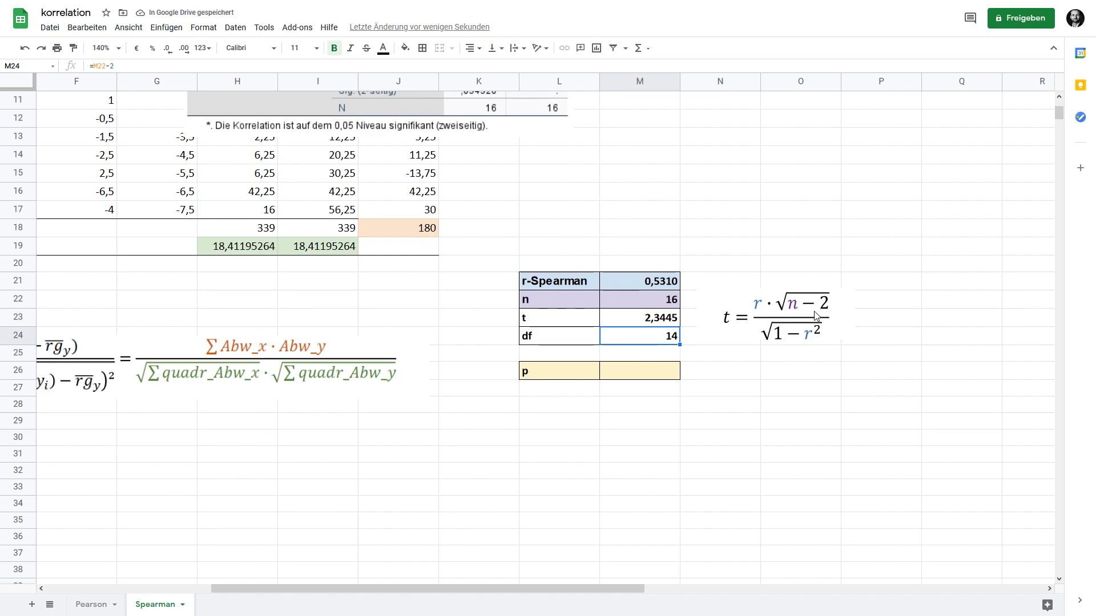
# Step: Calculate the two-sided p value in M26 with =T.DIST.2T(M23;M24) and compare it with the Korrelationen output
pyautogui.click(617, 377)
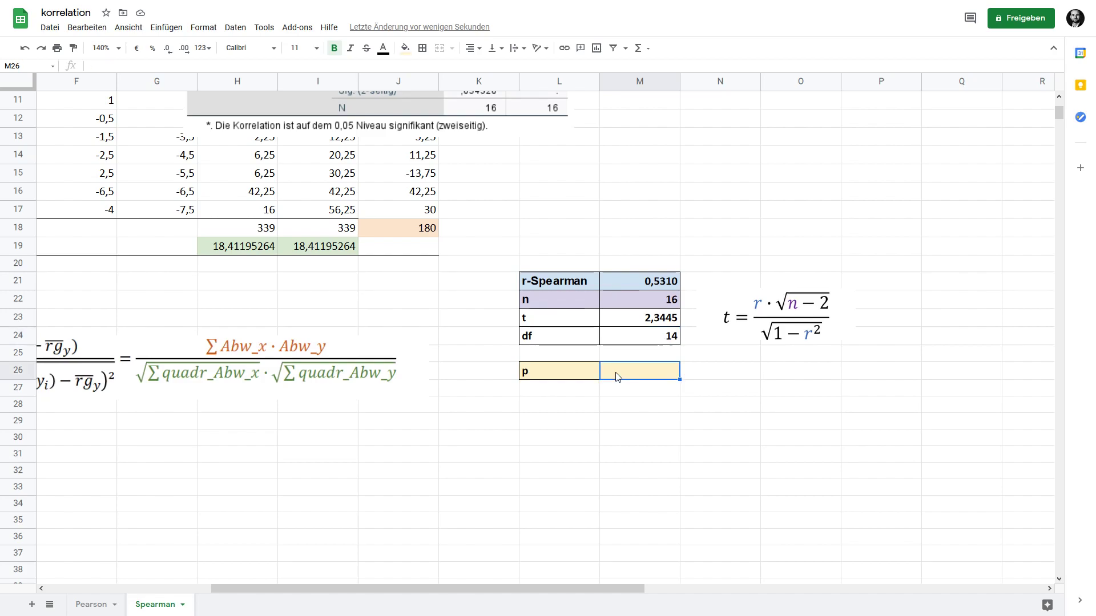
pyautogui.write('=T.')
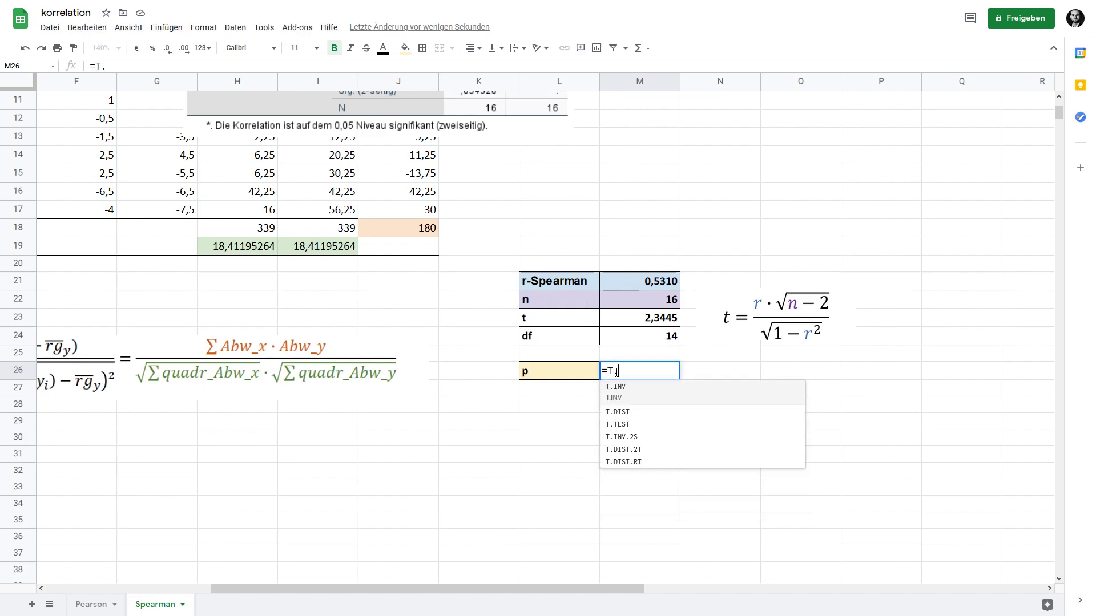
pyautogui.write('dist')
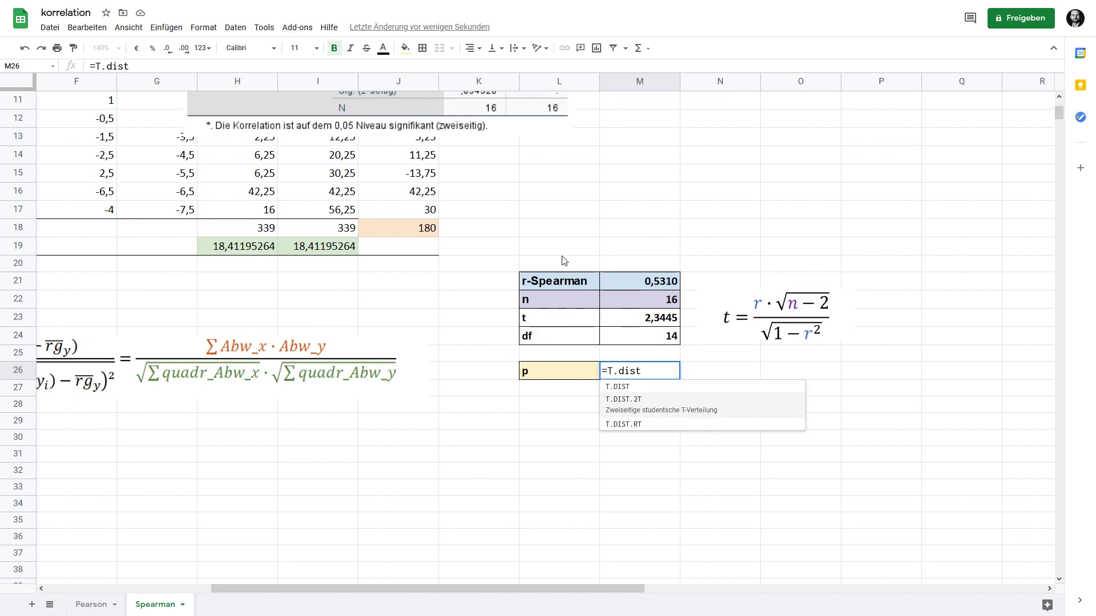
pyautogui.scroll(3, 542, 263)
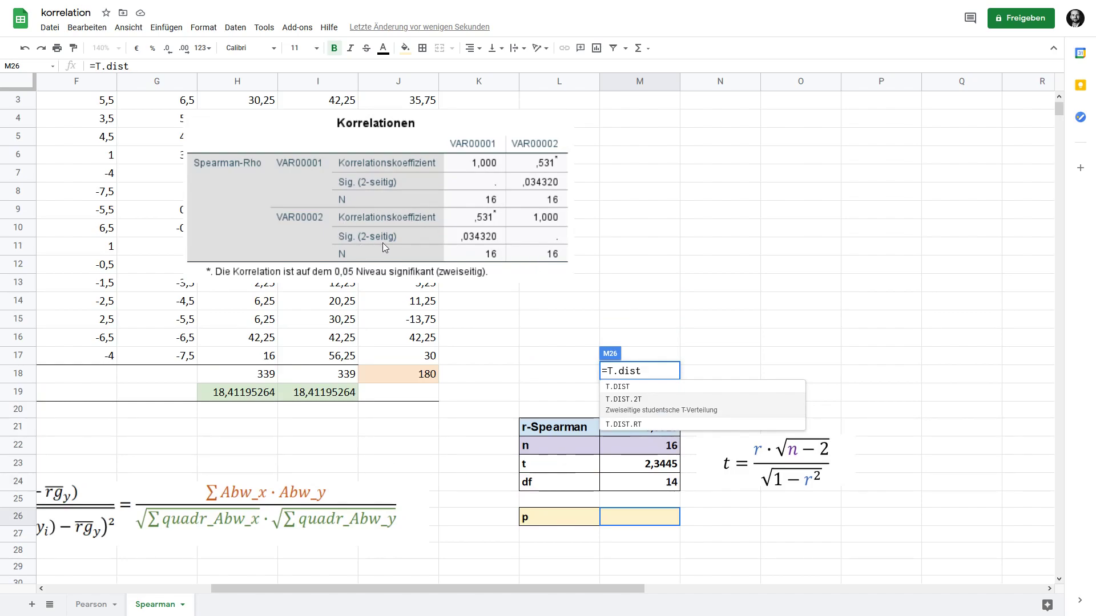
pyautogui.click(635, 413)
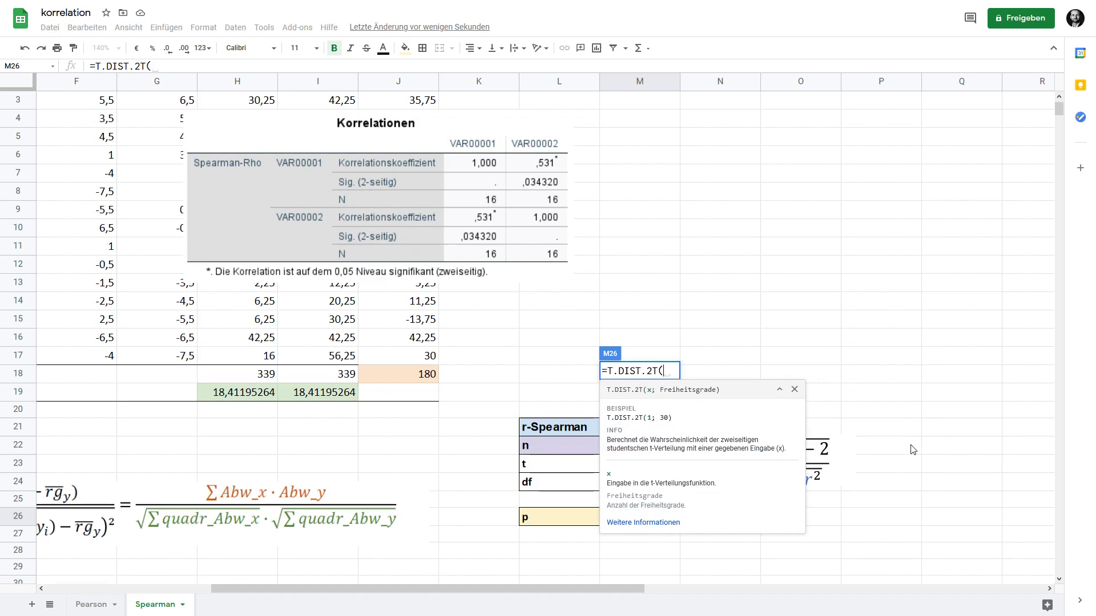
pyautogui.scroll(-3, 911, 448)
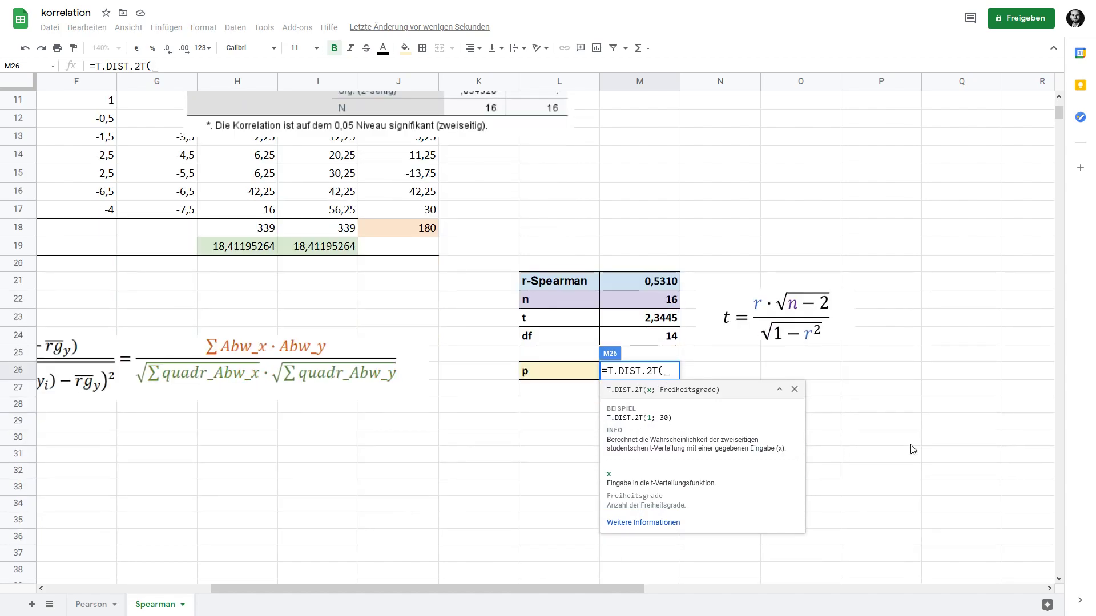
pyautogui.click(666, 327)
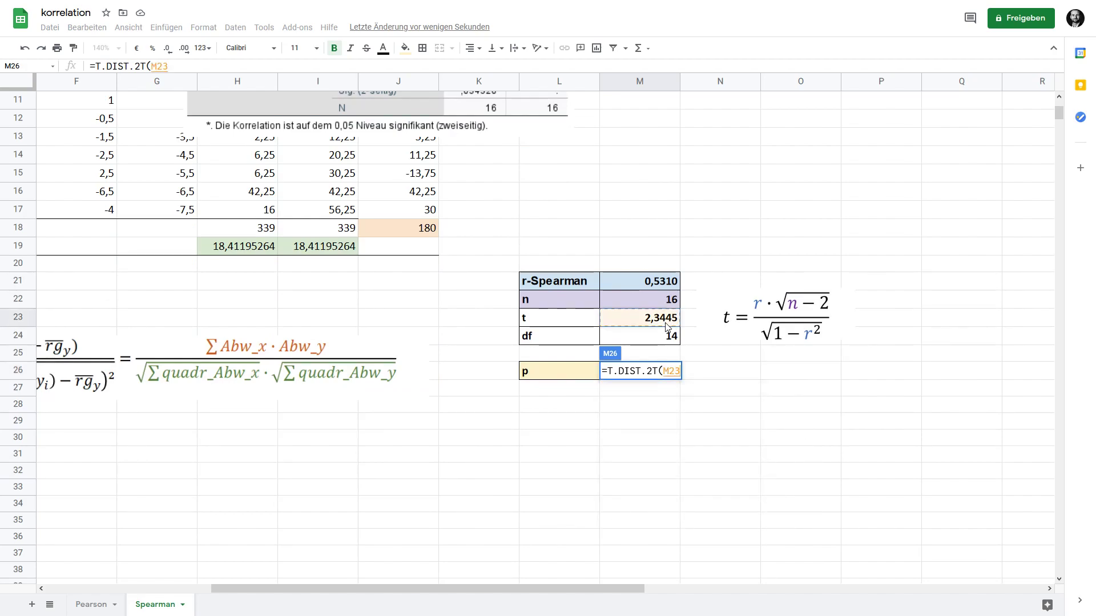
pyautogui.write(';')
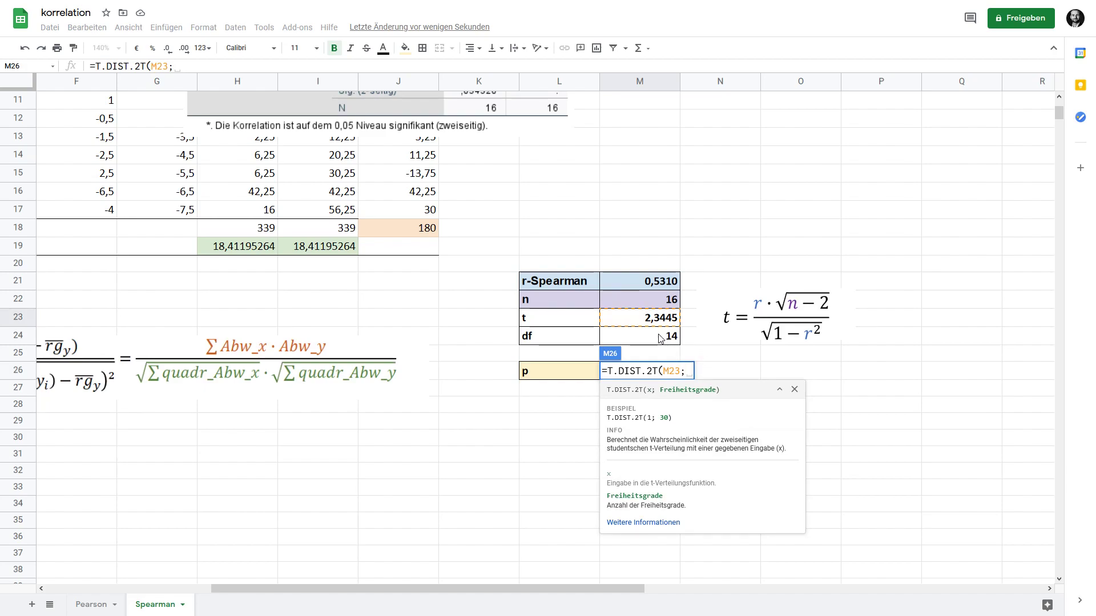
pyautogui.click(659, 338)
pyautogui.write(')')
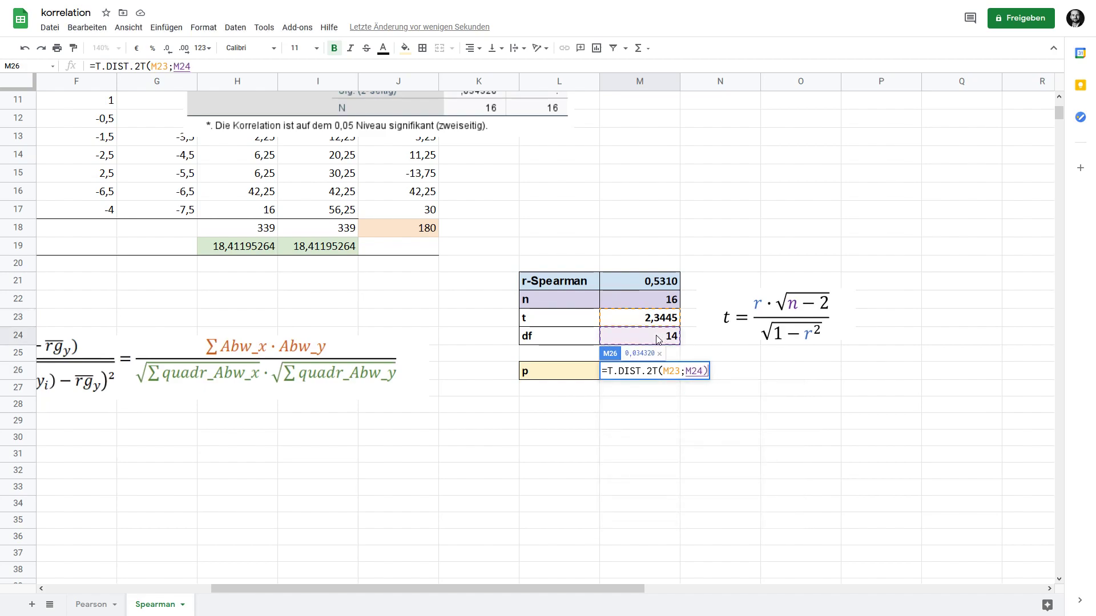
pyautogui.press('Return')
pyautogui.press('Up')
pyautogui.scroll(3, 639, 386)
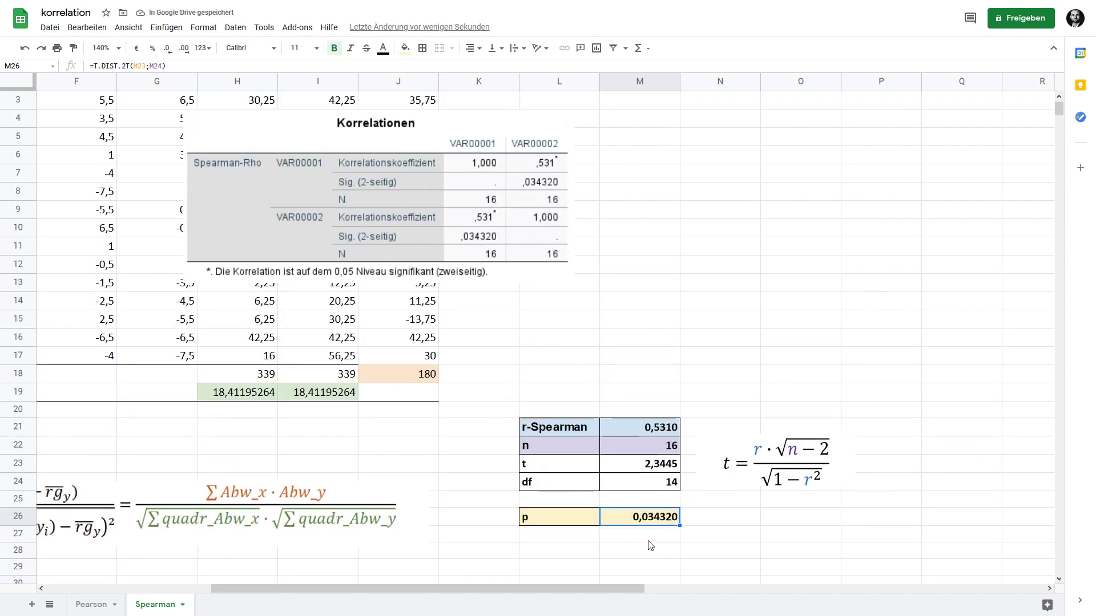